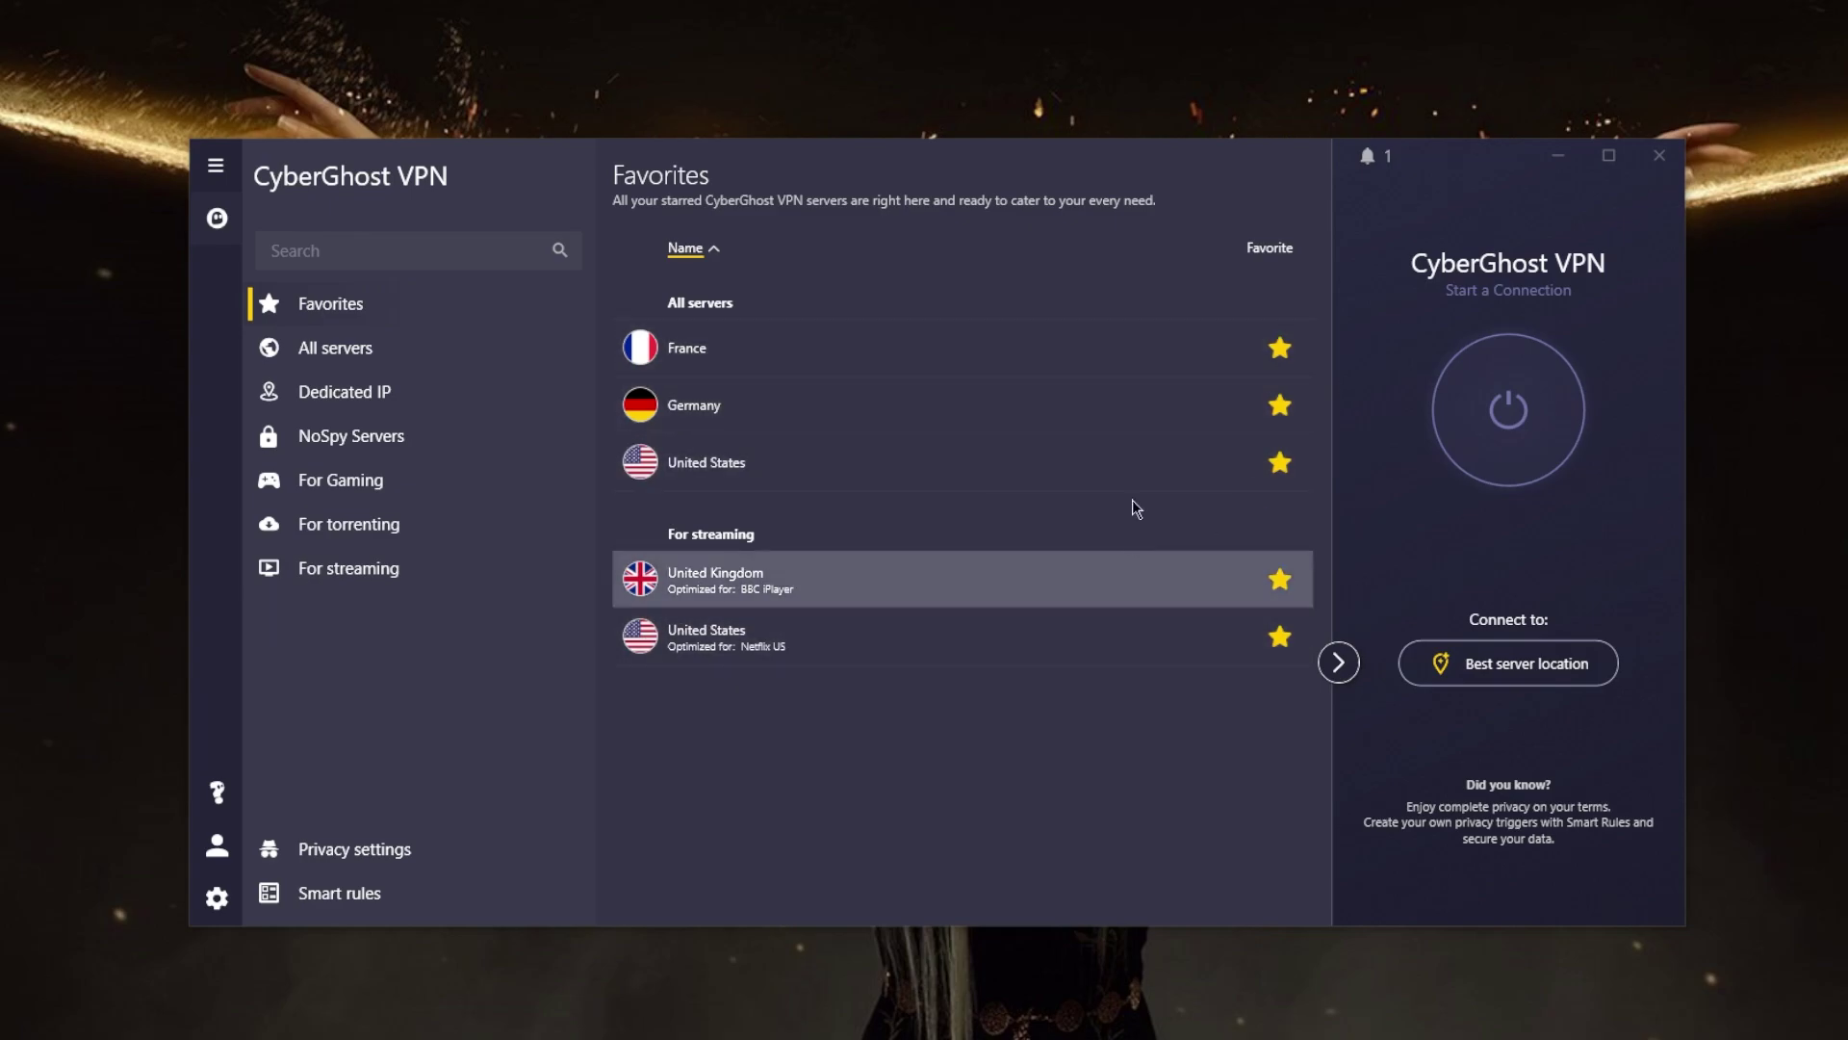
- Browse the All servers list and the Dedicated IP offer, dismissing its promotion
{"action": "left_click", "coordinate": [1485, 672]}
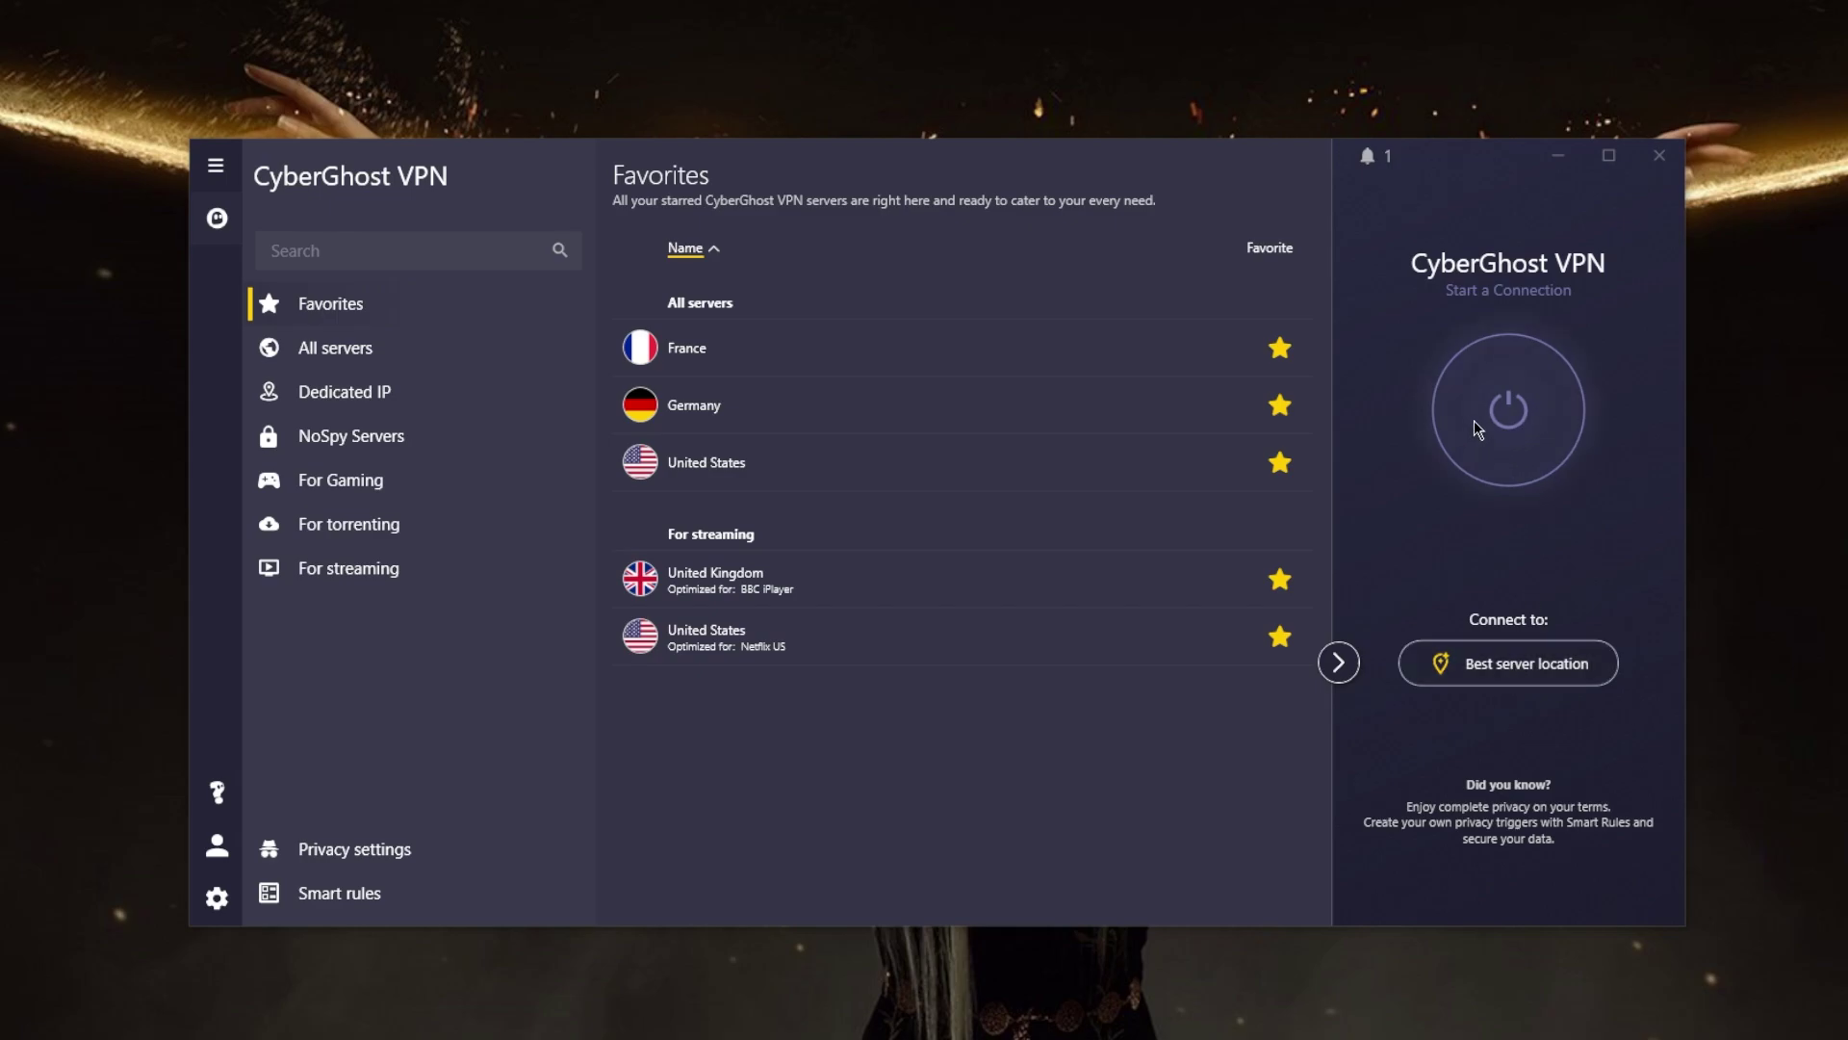
{"action": "left_click", "coordinate": [334, 348]}
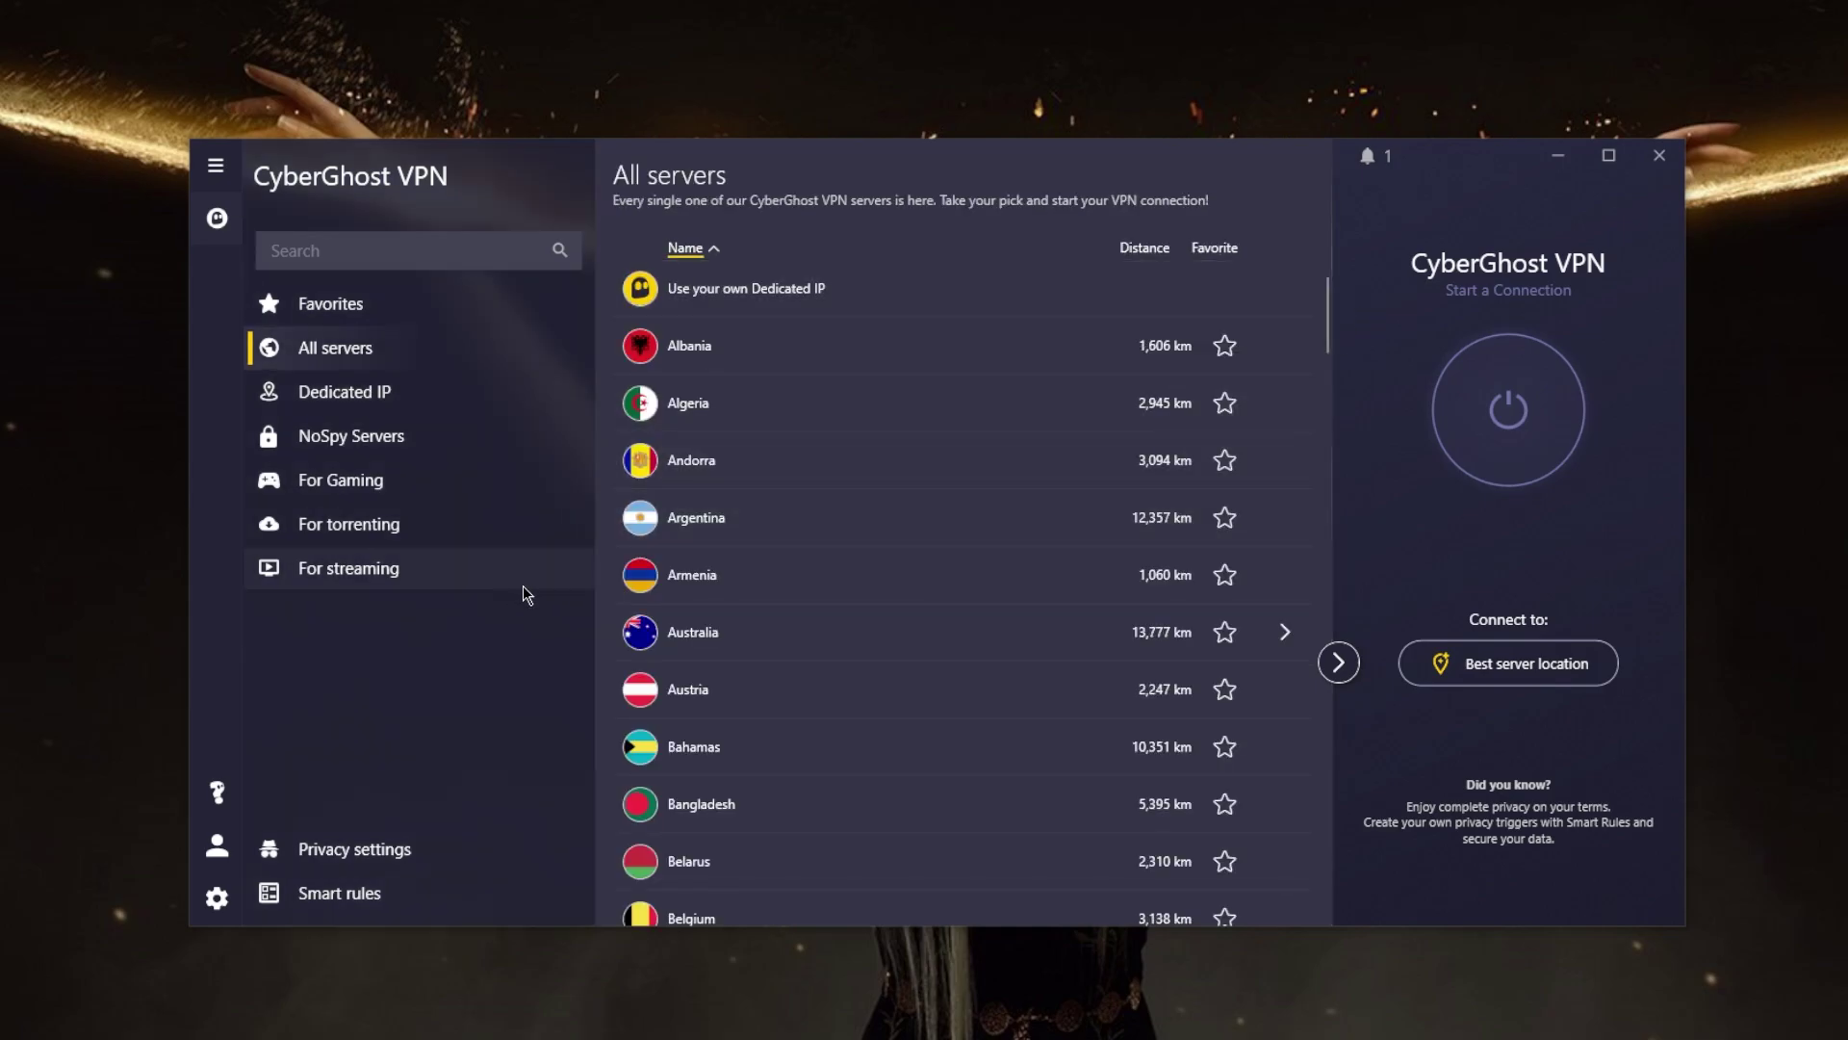
{"action": "scroll", "coordinate": [850, 535], "scroll_direction": "down", "scroll_amount": 5}
{"action": "scroll", "coordinate": [987, 576], "scroll_direction": "up", "scroll_amount": 3}
{"action": "scroll", "coordinate": [988, 577], "scroll_direction": "up", "scroll_amount": 3}
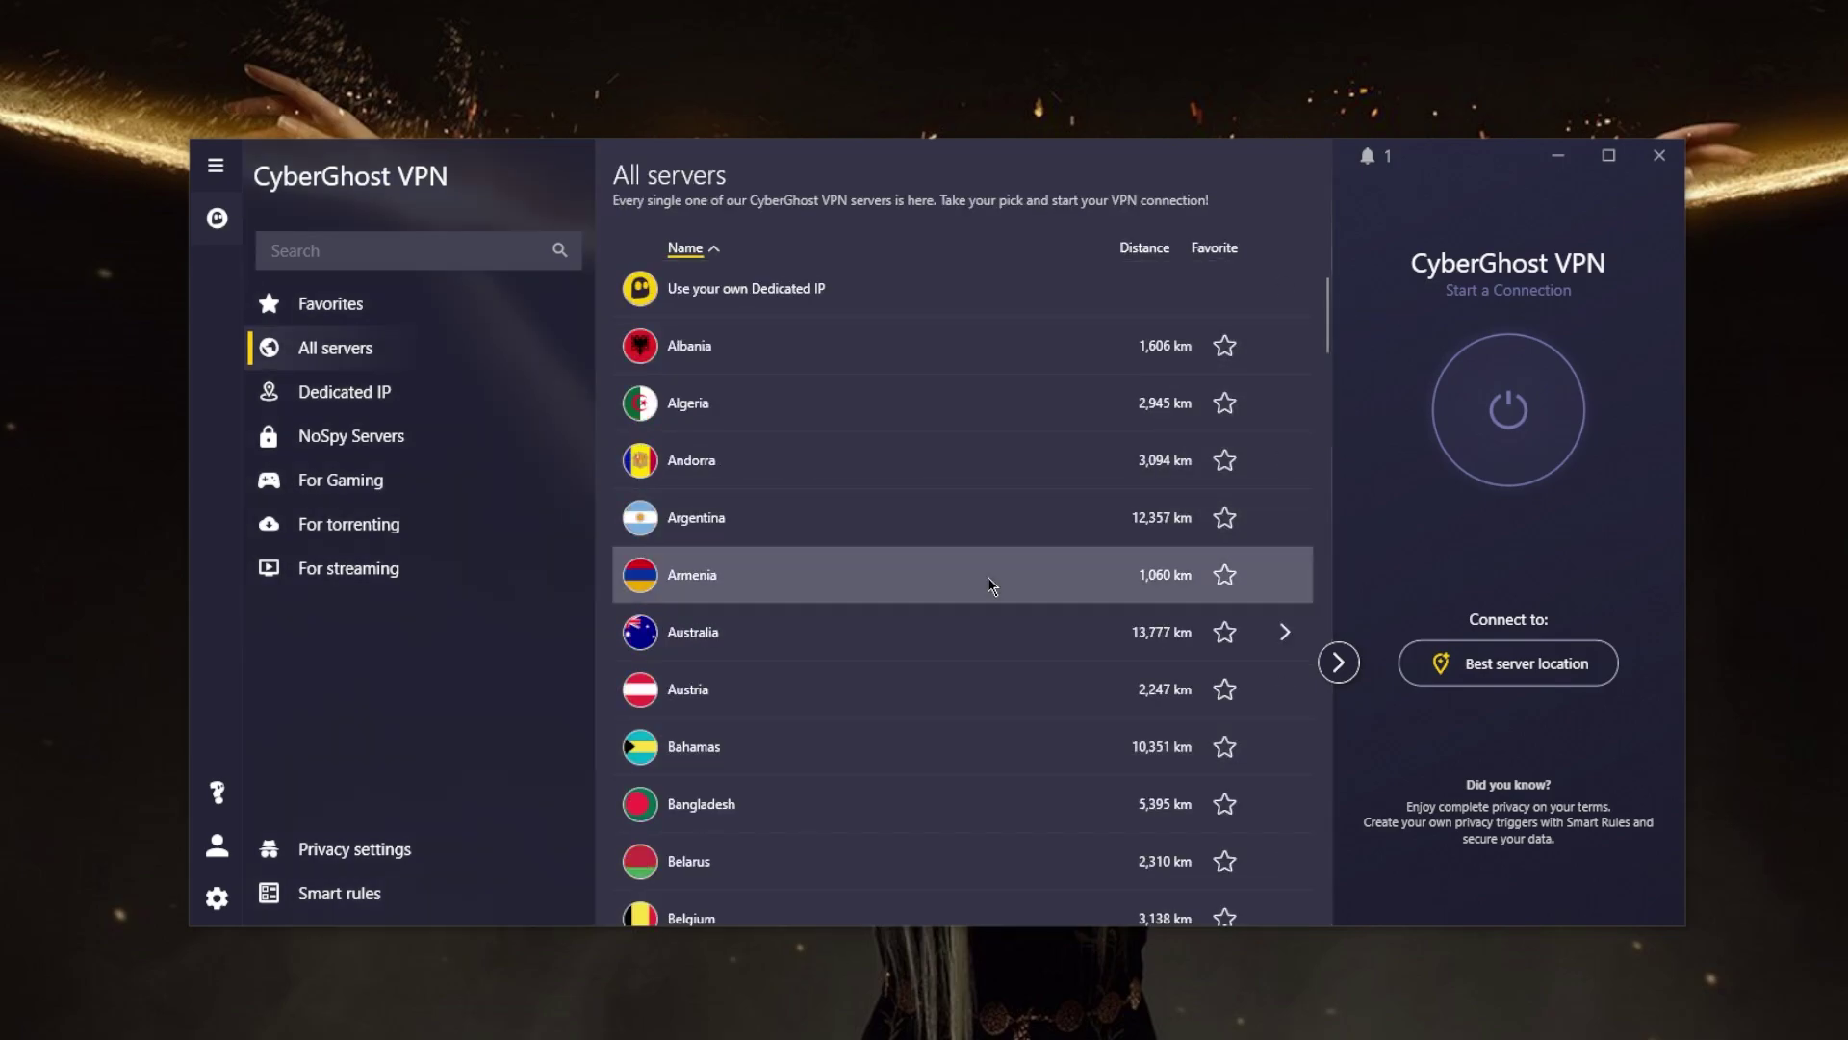
{"action": "left_click", "coordinate": [343, 392]}
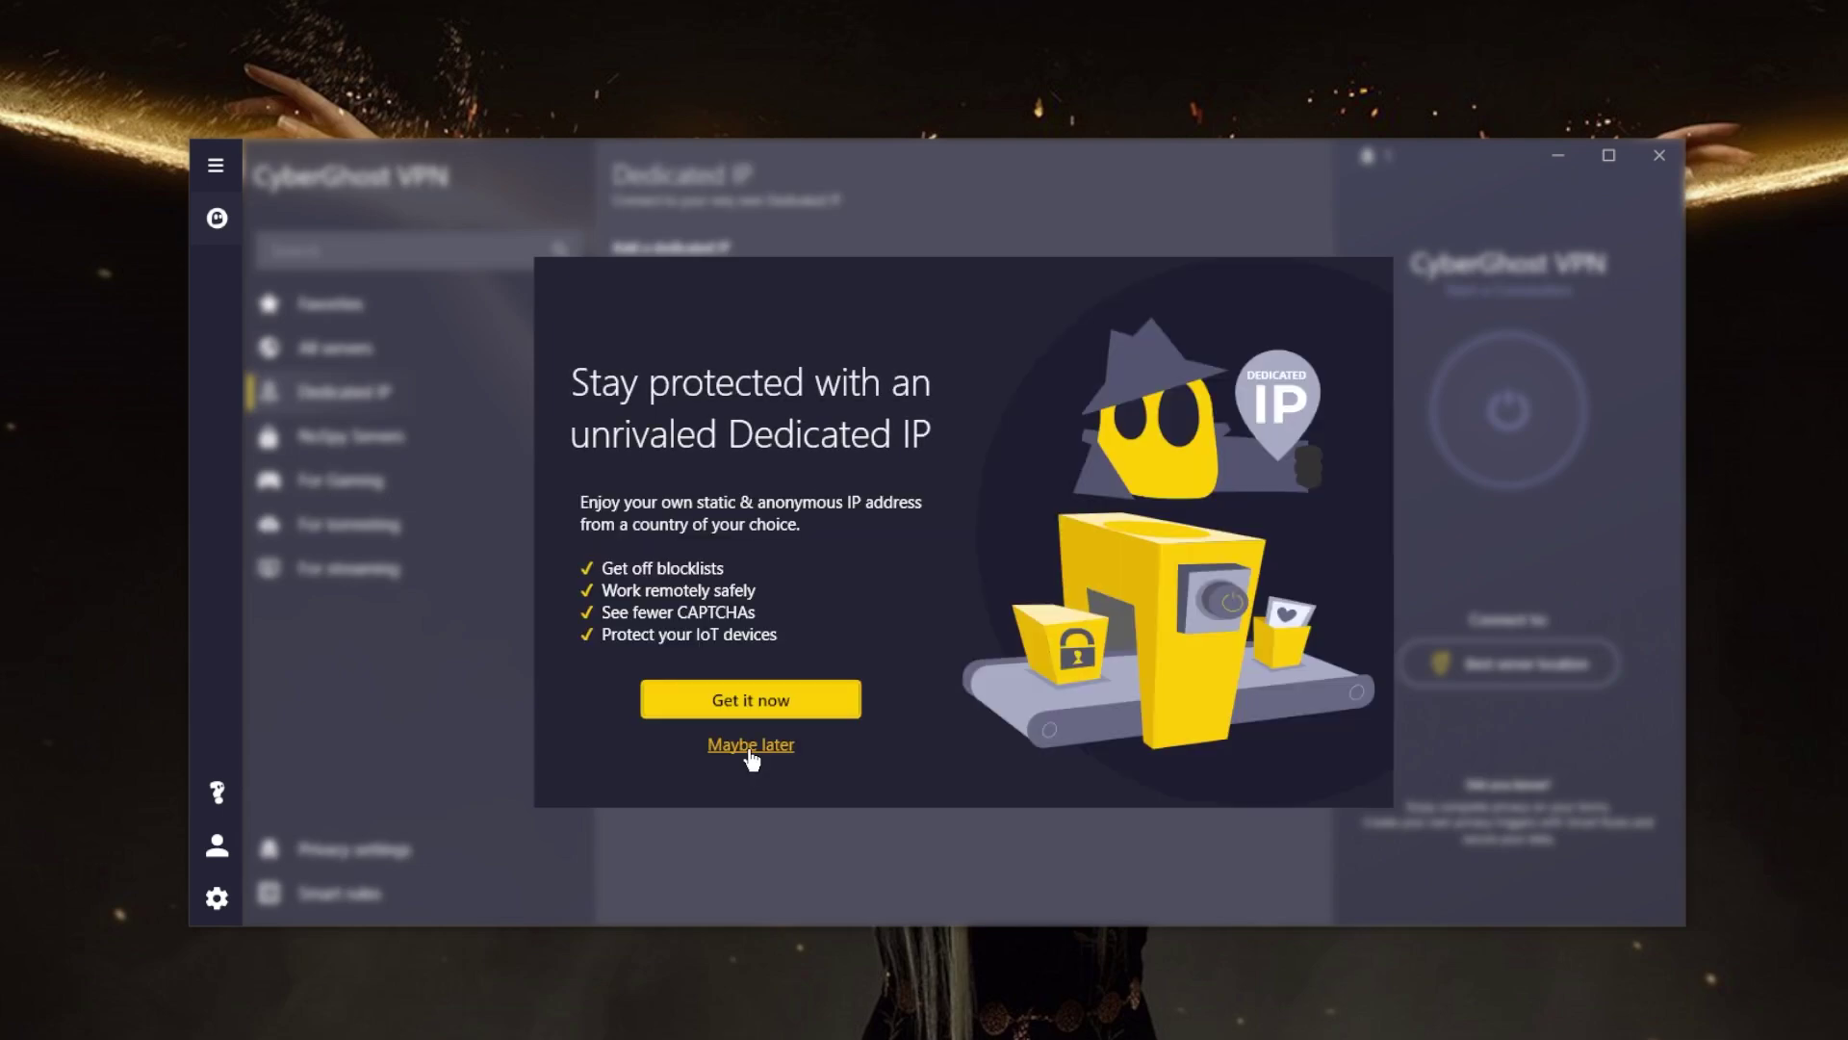
{"action": "left_click", "coordinate": [750, 745]}
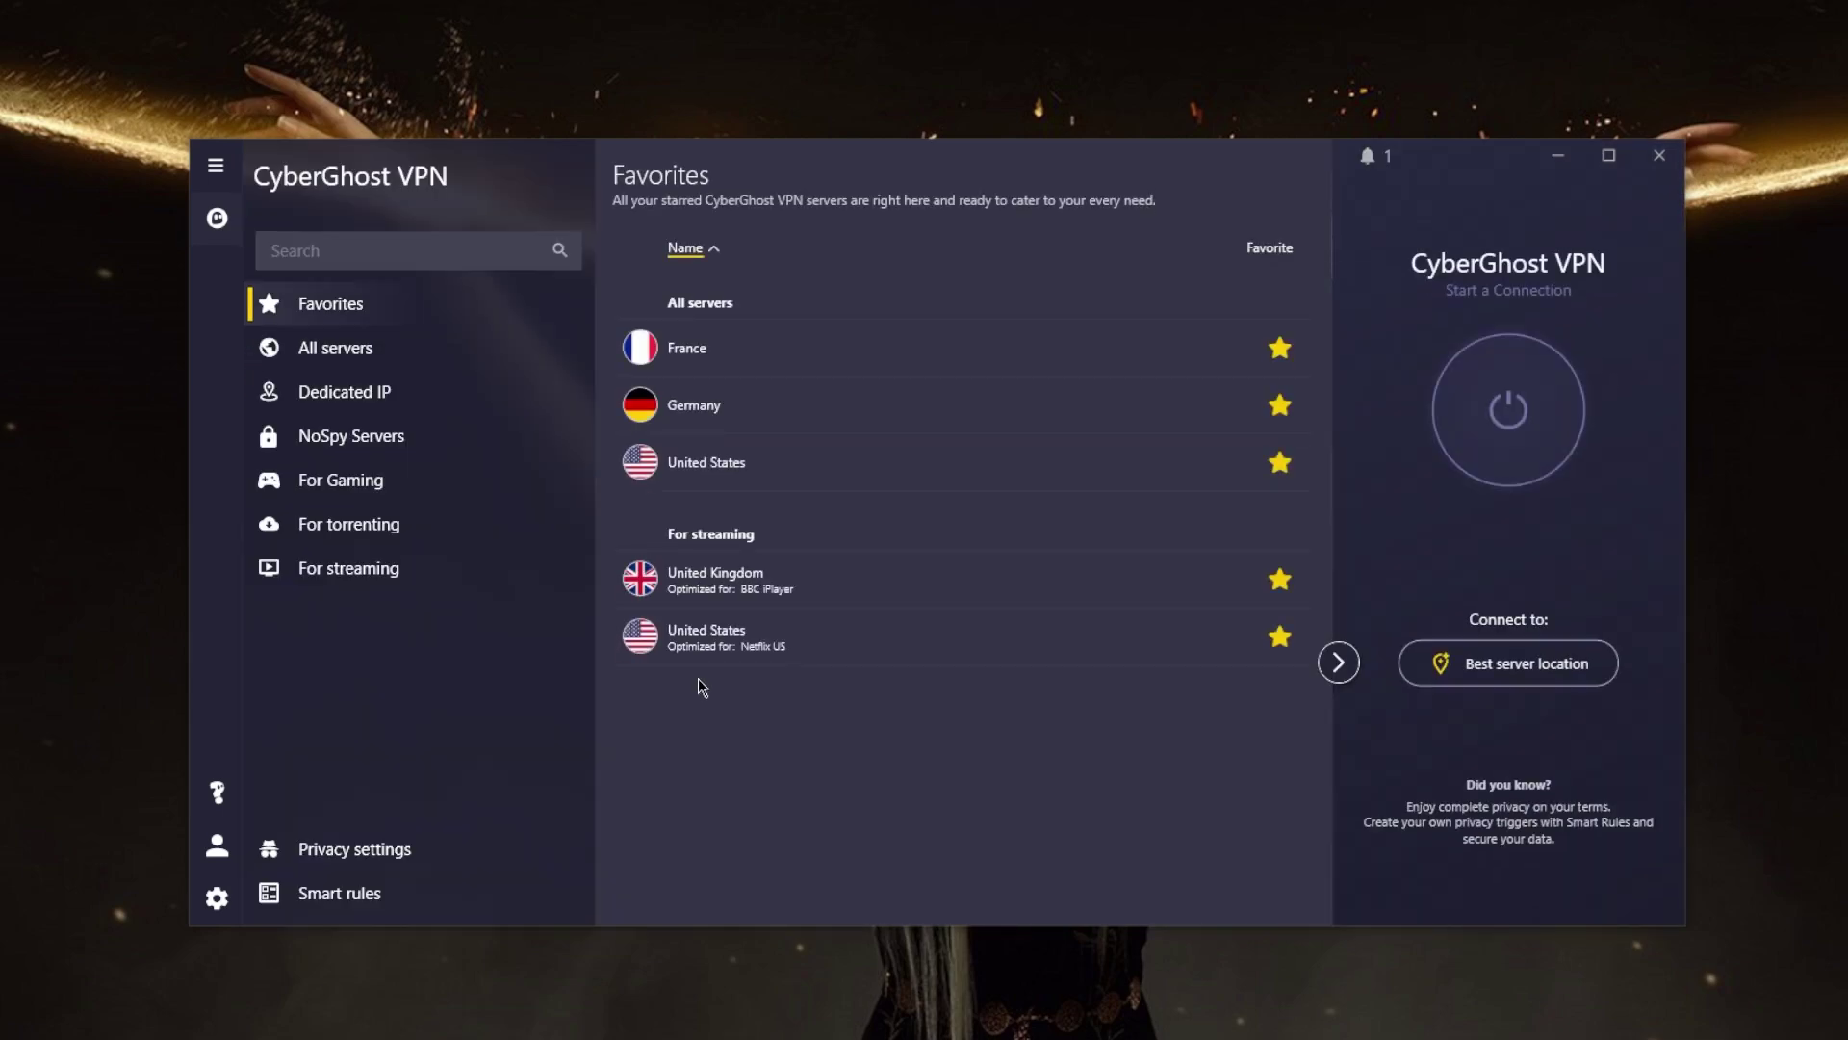
- Tour the NoSpy, gaming, torrenting and streaming server lists, clearing the 'netfli' search
{"action": "left_click", "coordinate": [352, 437]}
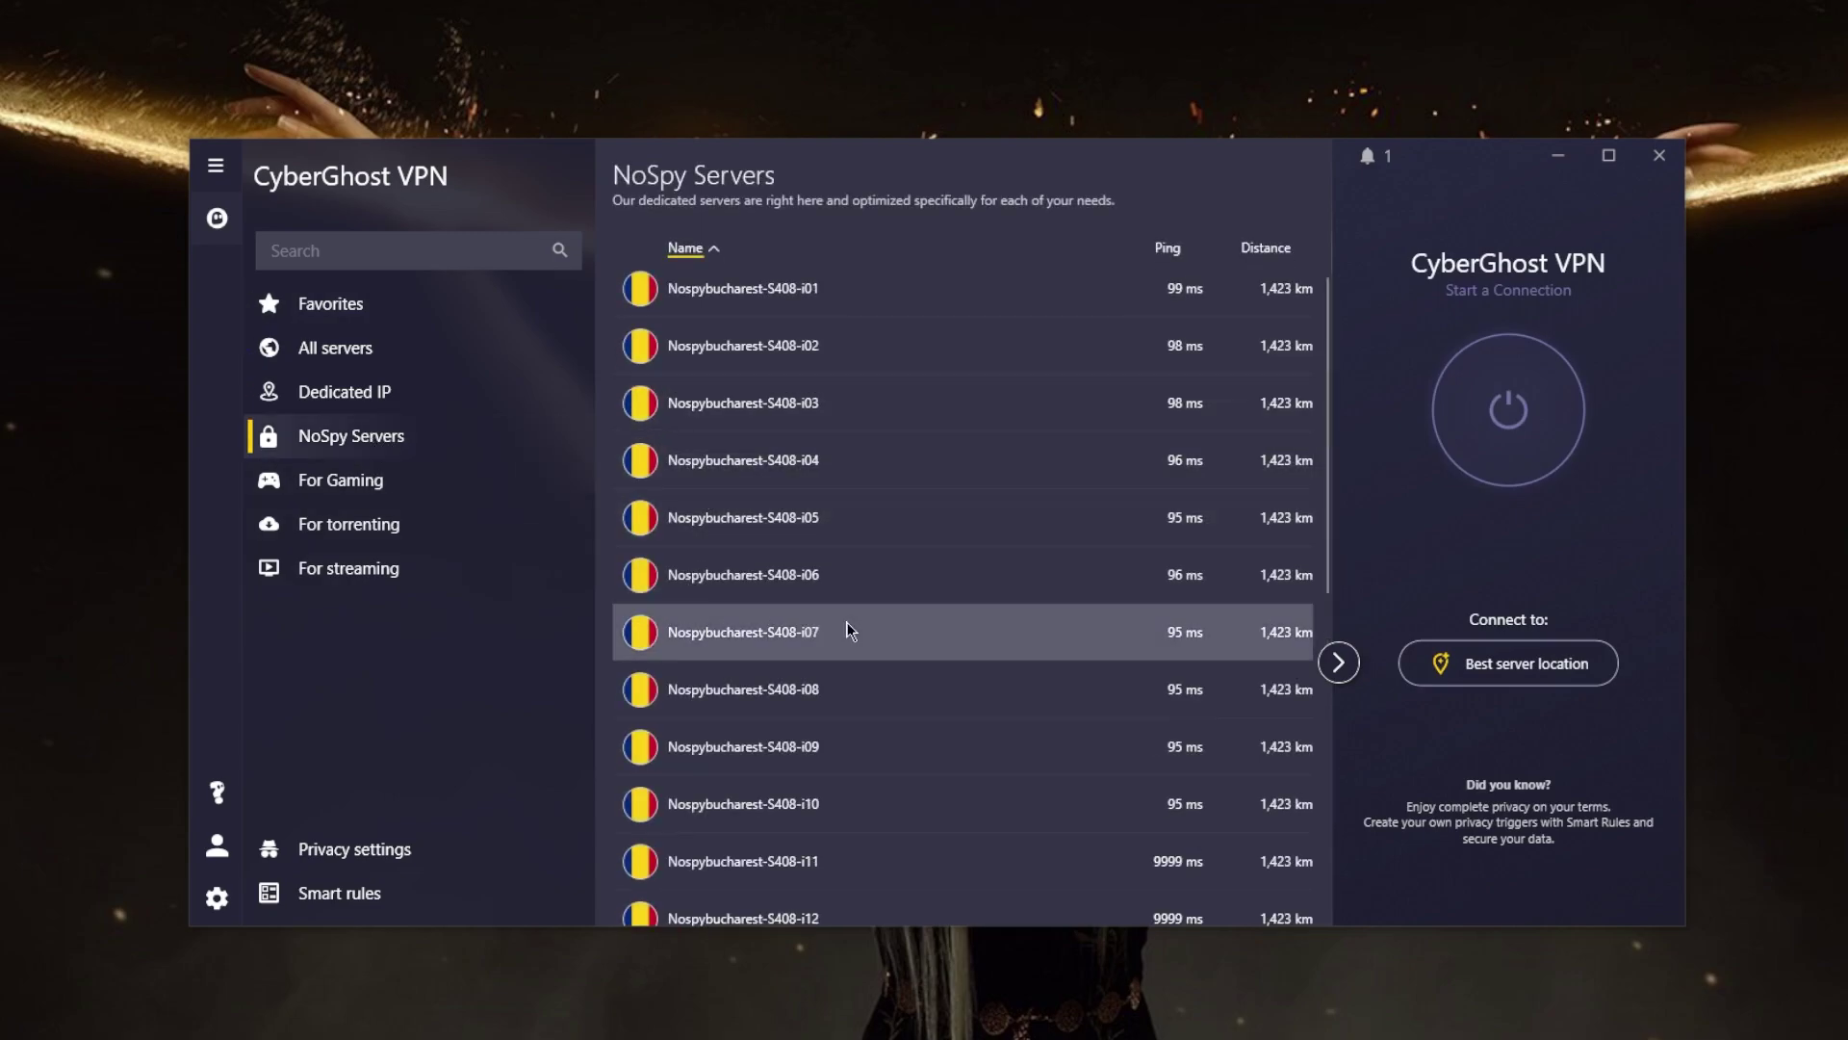
{"action": "left_click", "coordinate": [342, 481]}
{"action": "scroll", "coordinate": [855, 532], "scroll_direction": "down", "scroll_amount": 5}
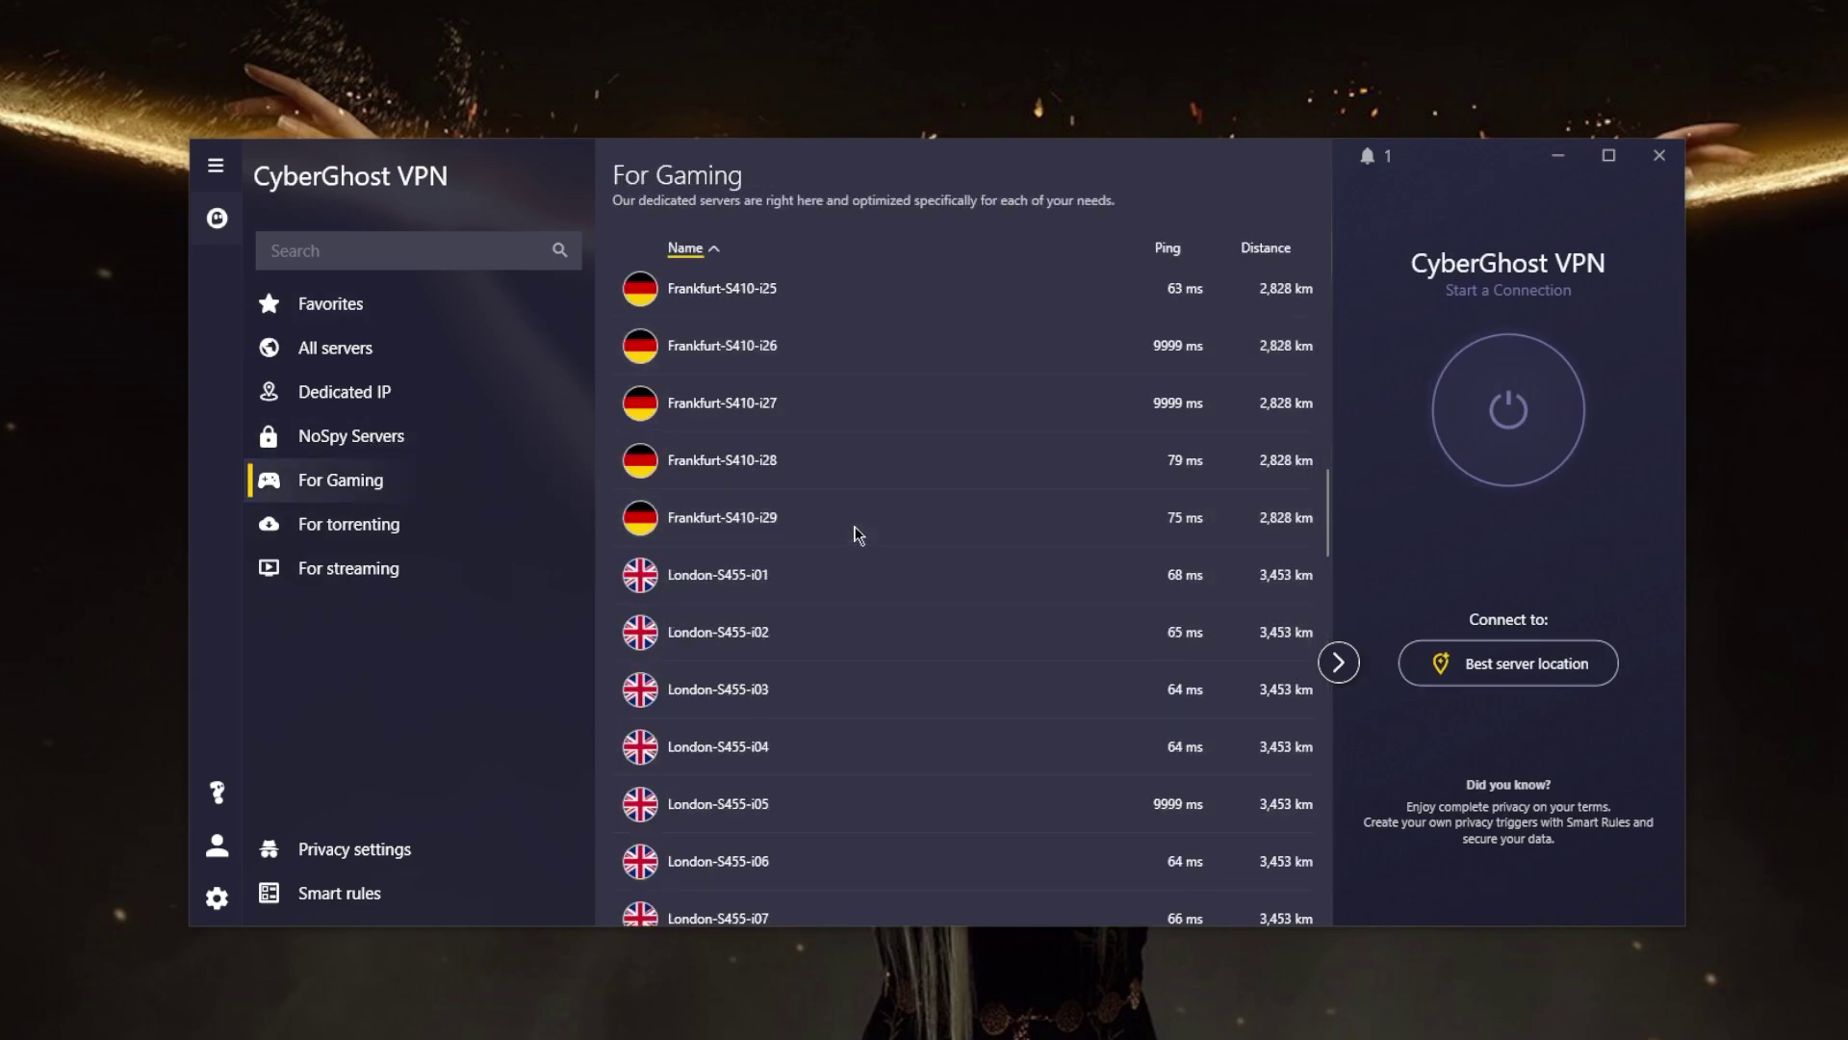
{"action": "scroll", "coordinate": [854, 533], "scroll_direction": "down", "scroll_amount": 5}
{"action": "scroll", "coordinate": [857, 533], "scroll_direction": "up", "scroll_amount": 5}
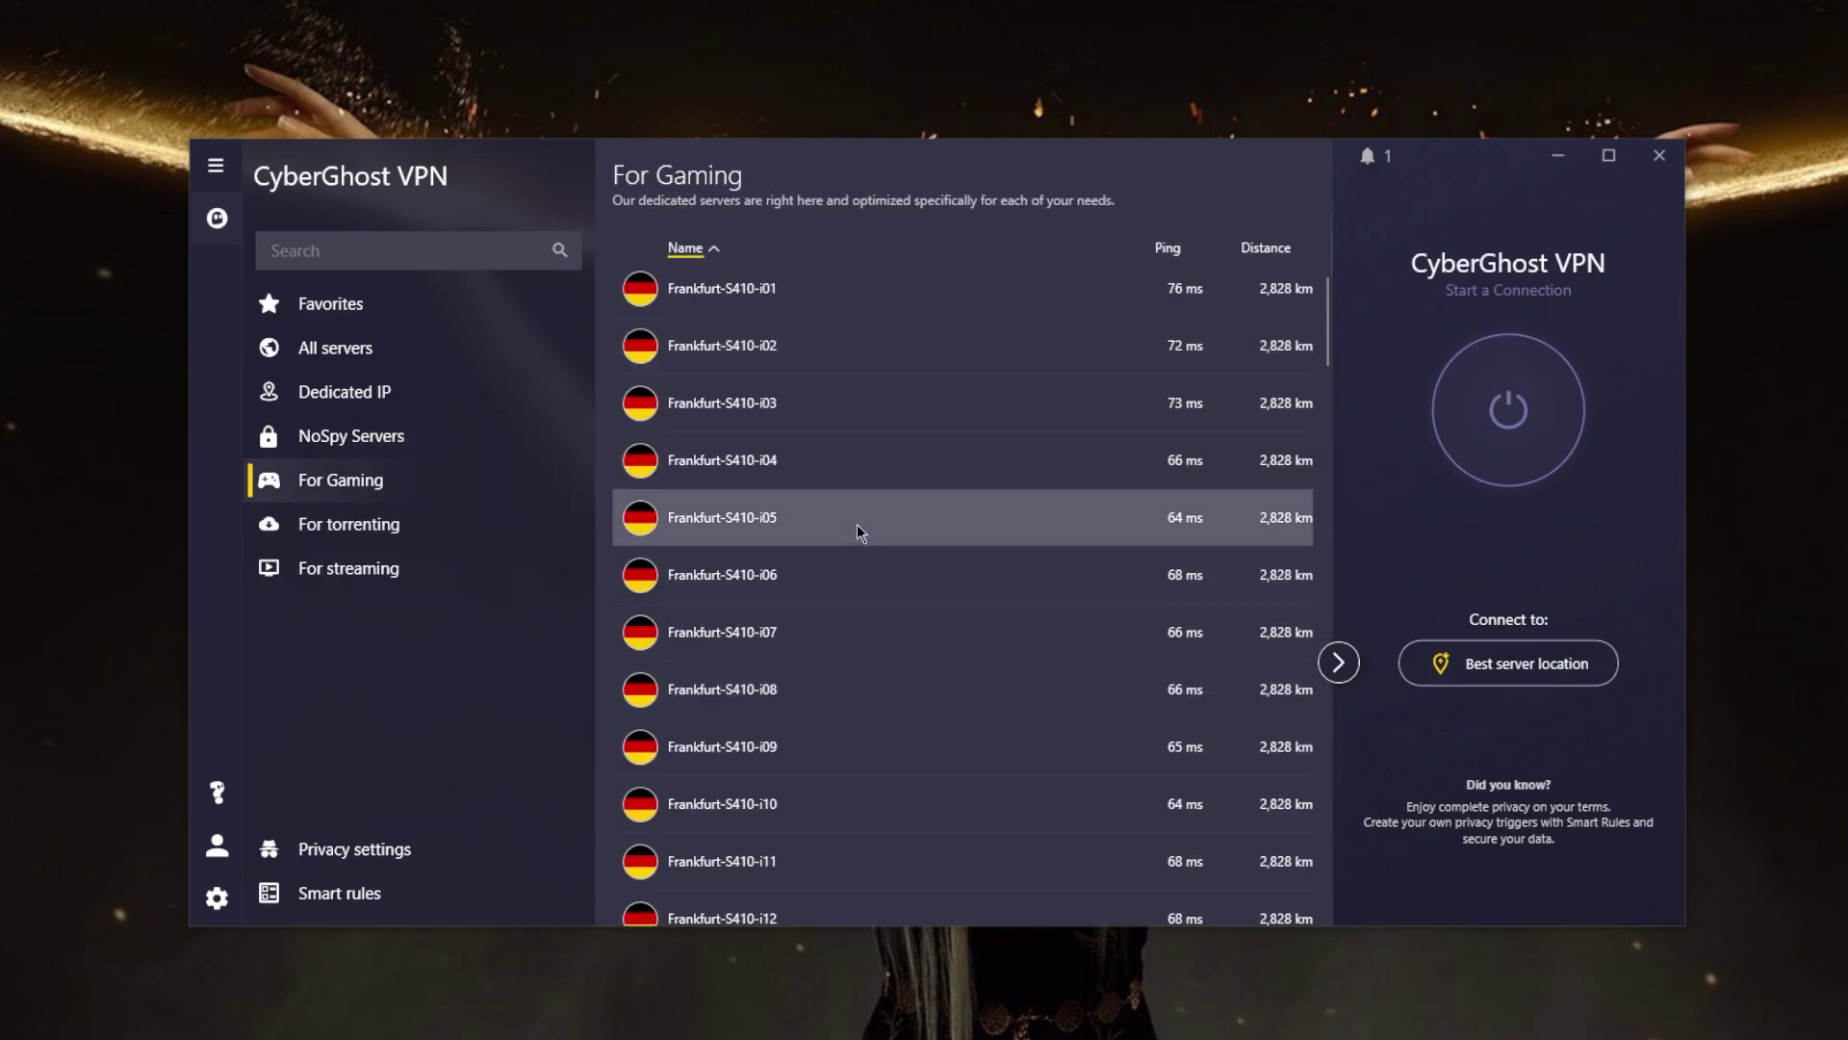
{"action": "left_click", "coordinate": [402, 529]}
{"action": "left_click", "coordinate": [391, 578]}
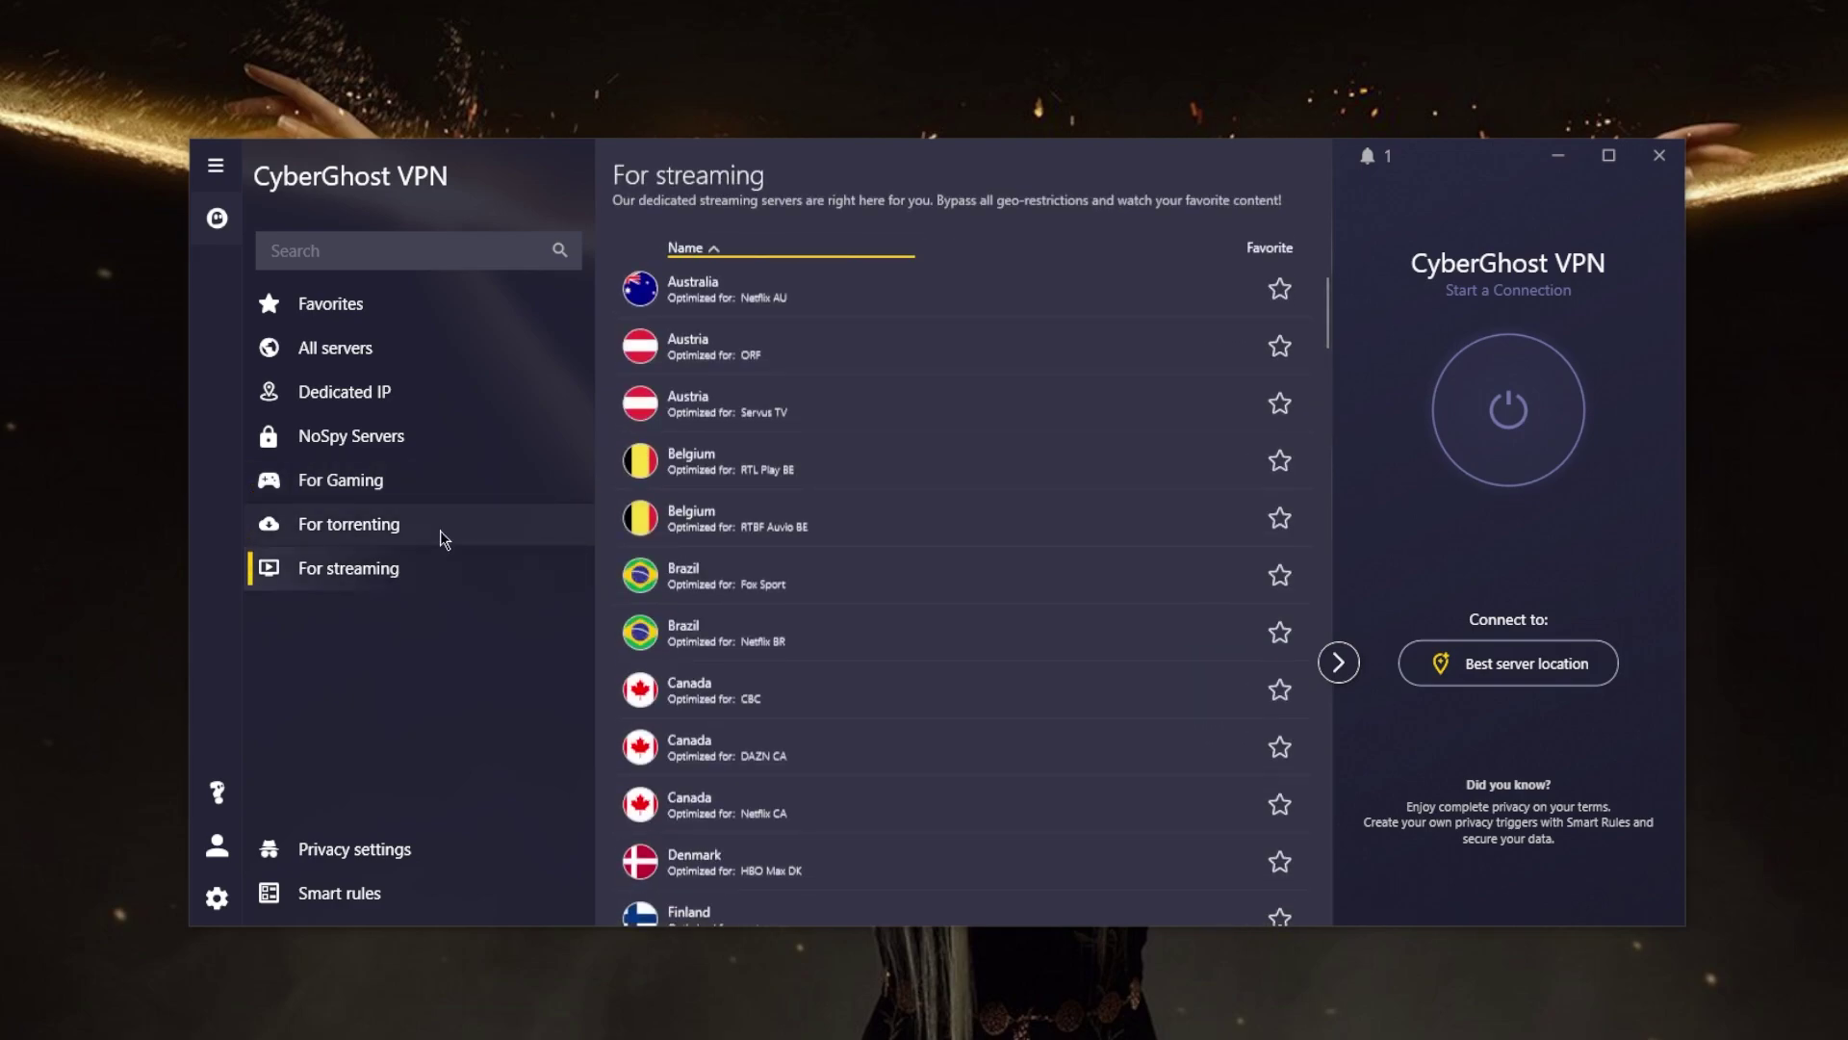
{"action": "scroll", "coordinate": [787, 530], "scroll_direction": "down", "scroll_amount": 5}
{"action": "scroll", "coordinate": [786, 530], "scroll_direction": "up", "scroll_amount": 5}
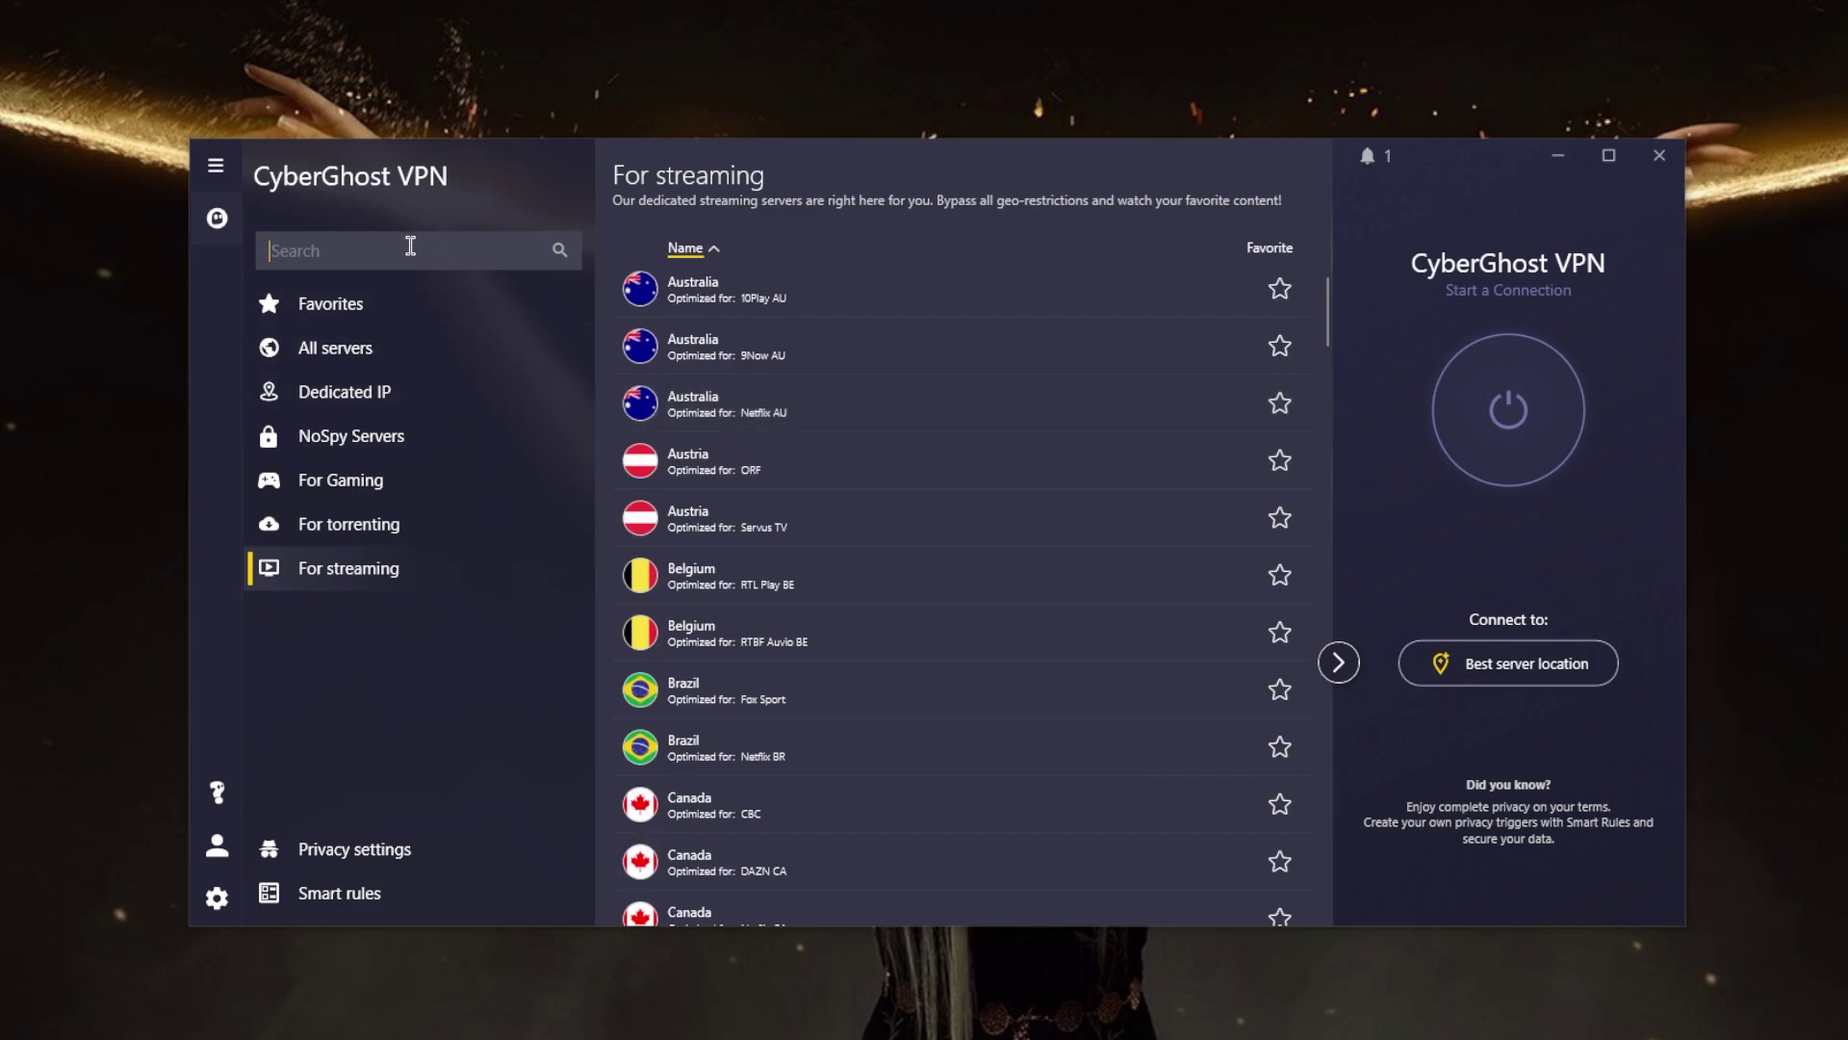
{"action": "type", "text": "netfl"}
{"action": "type", "text": "i"}
{"action": "scroll", "coordinate": [813, 504], "scroll_direction": "down", "scroll_amount": 5}
{"action": "scroll", "coordinate": [812, 505], "scroll_direction": "up", "scroll_amount": 5}
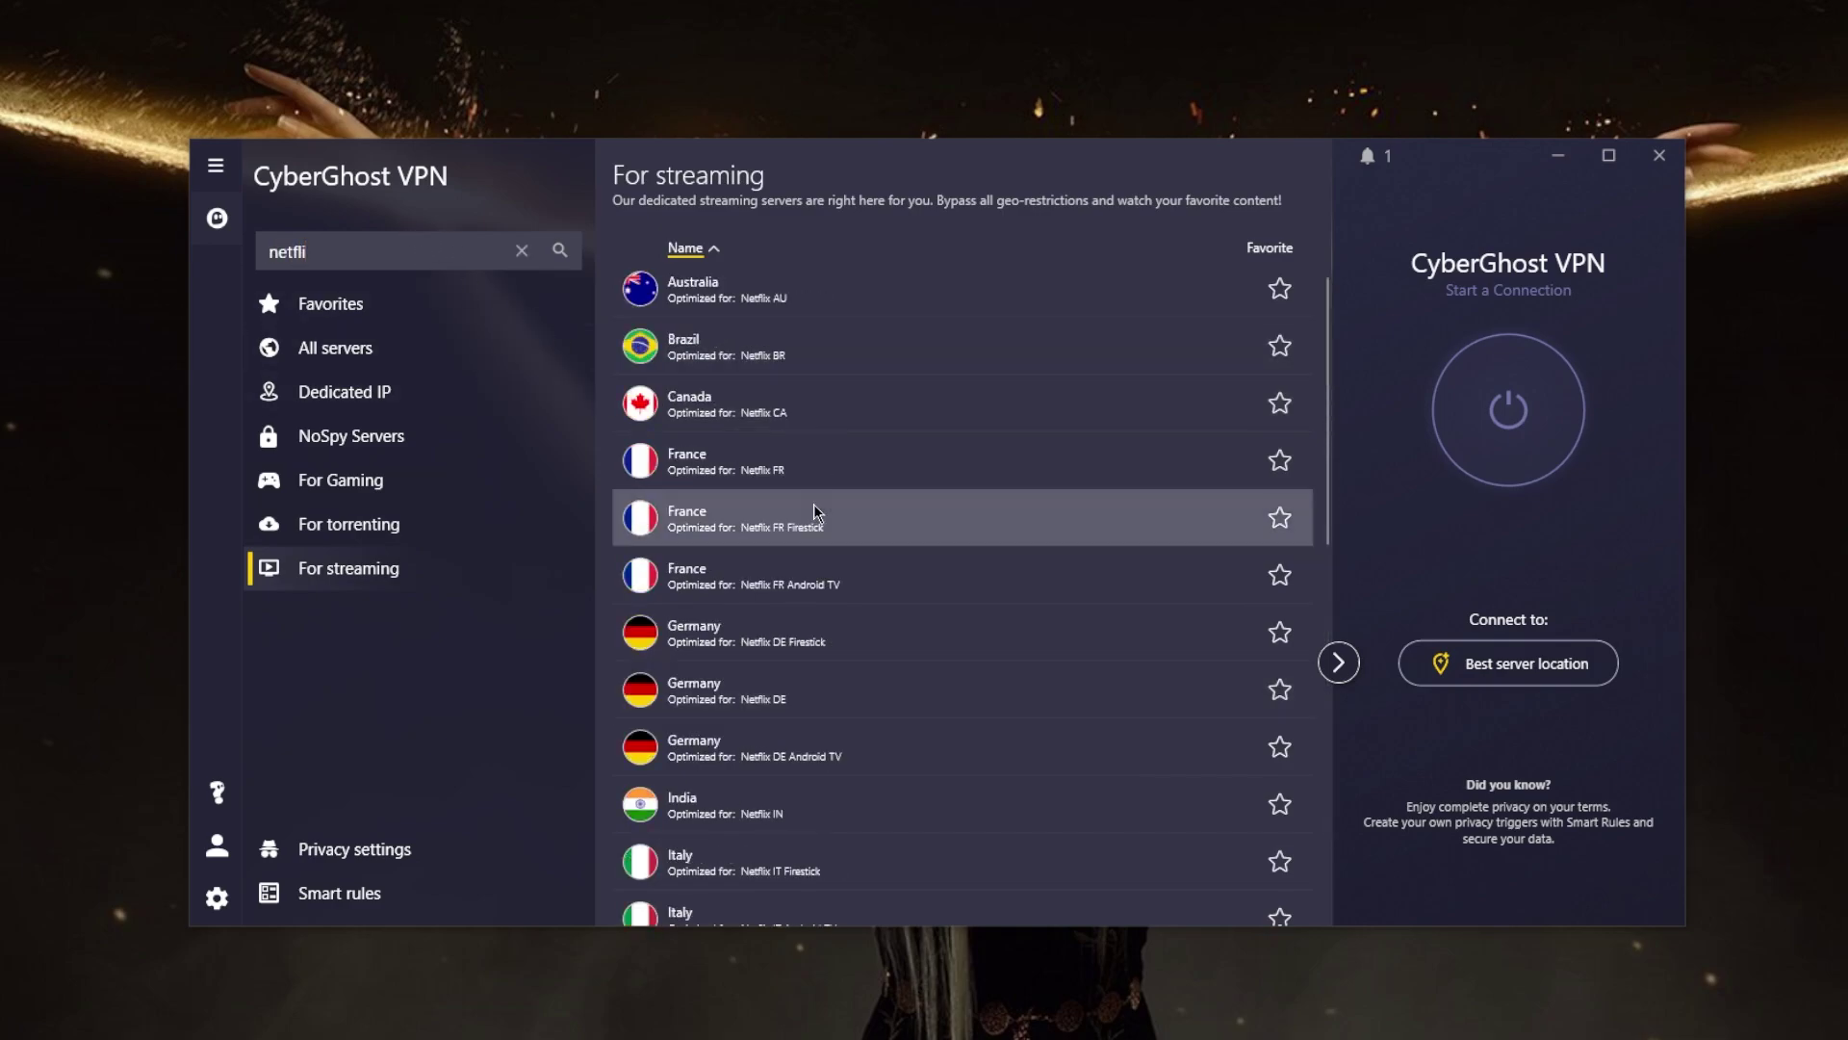
{"action": "left_click", "coordinate": [521, 252]}
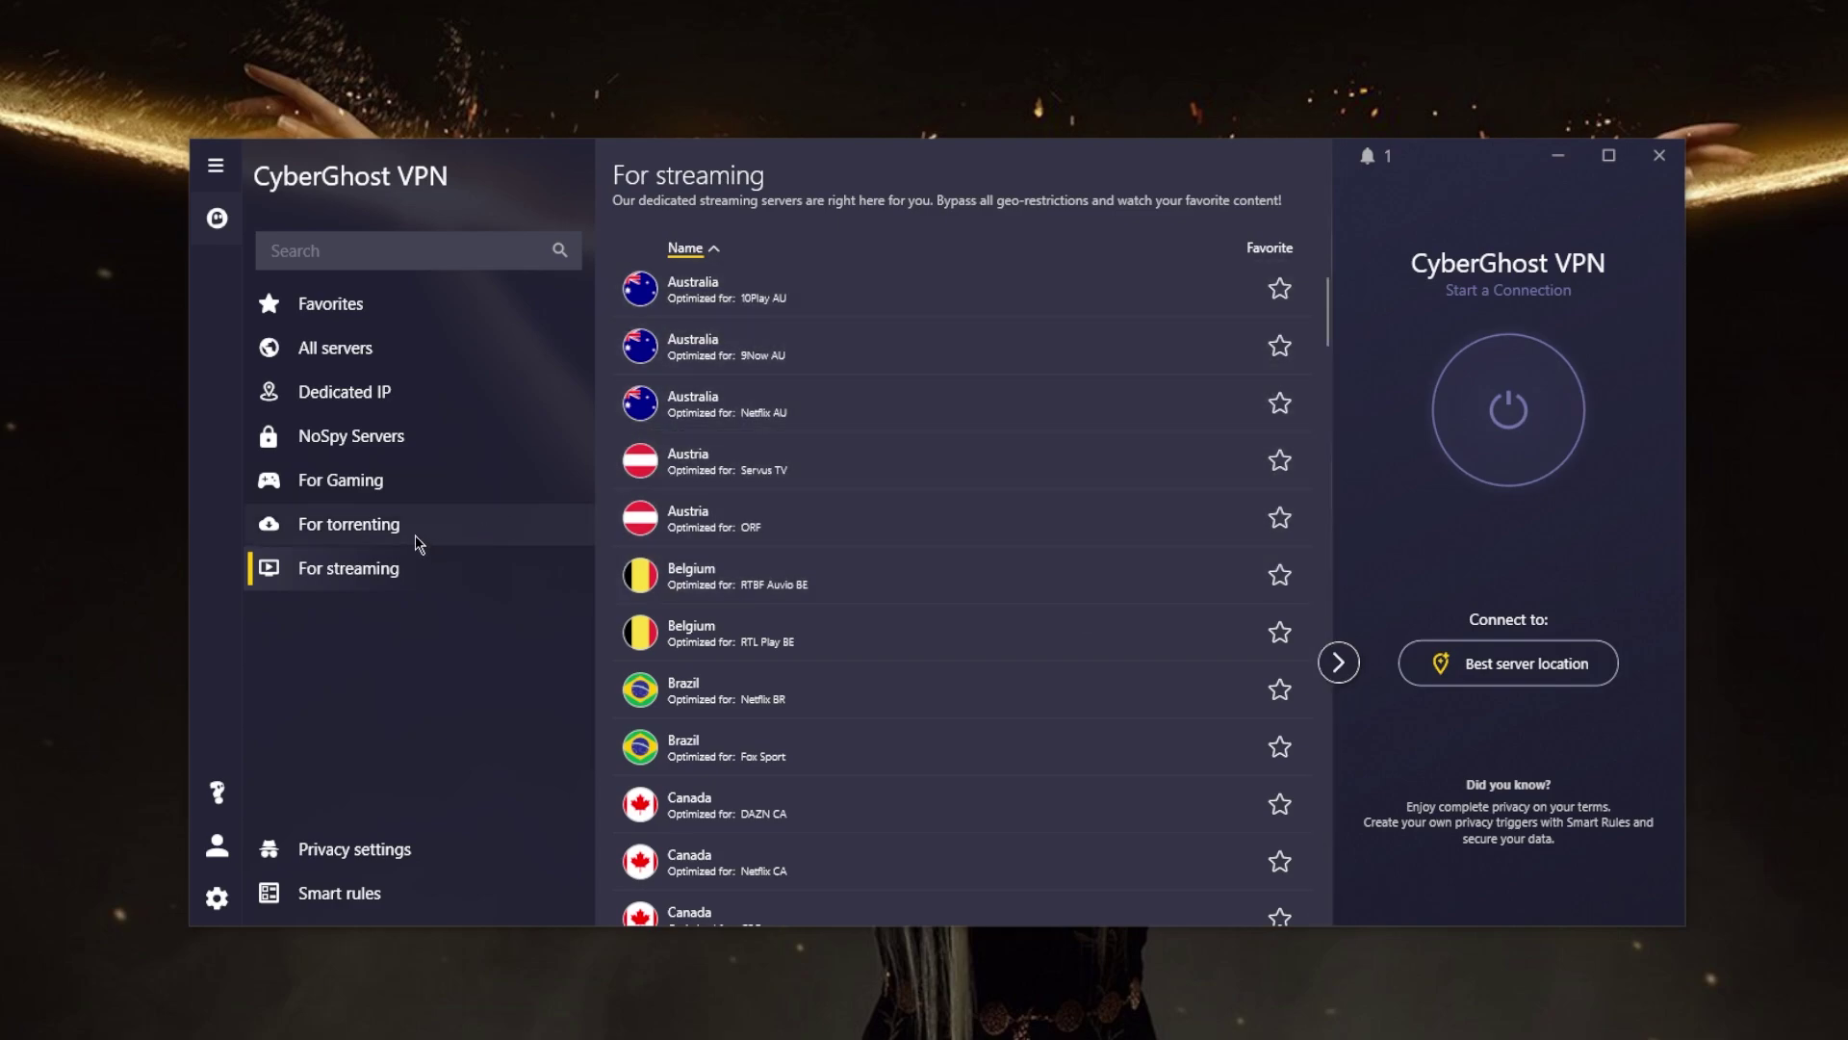
- Glance at the torrenting and full server lists, then view Privacy settings
{"action": "left_click", "coordinate": [350, 525]}
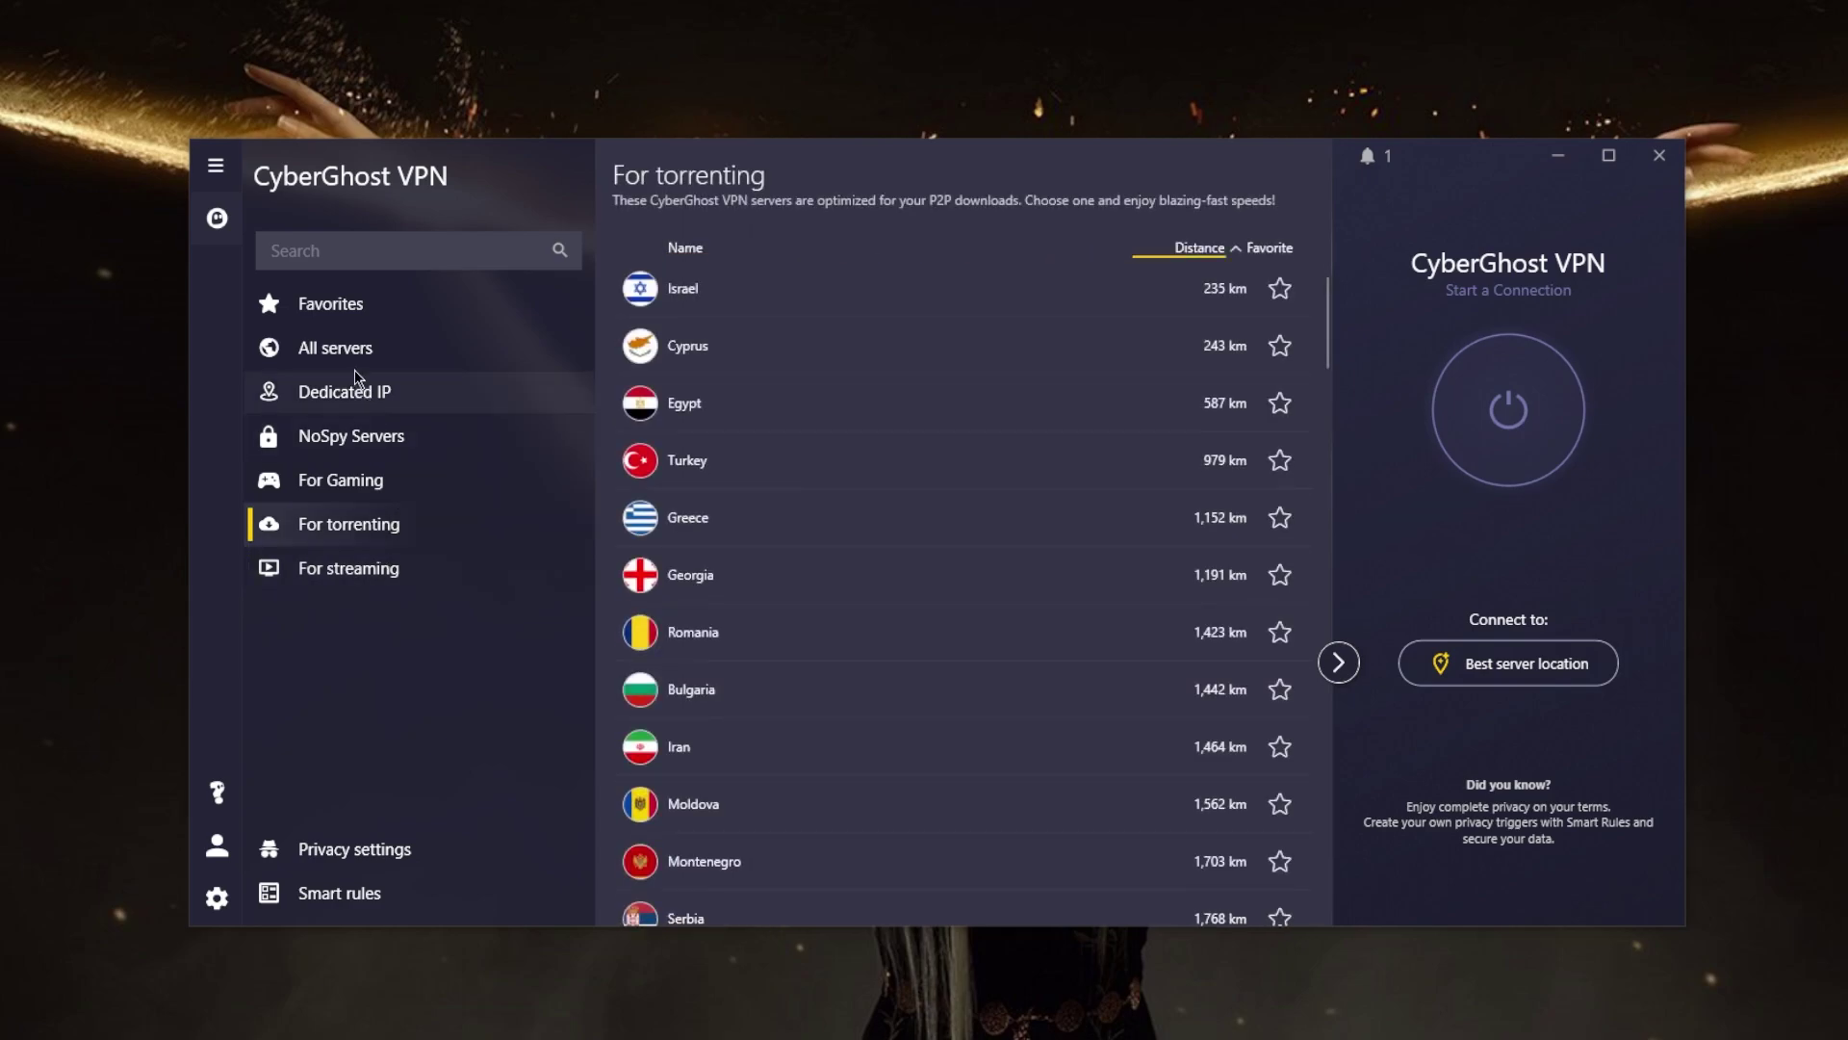
{"action": "left_click", "coordinate": [336, 348]}
{"action": "left_click", "coordinate": [366, 853]}
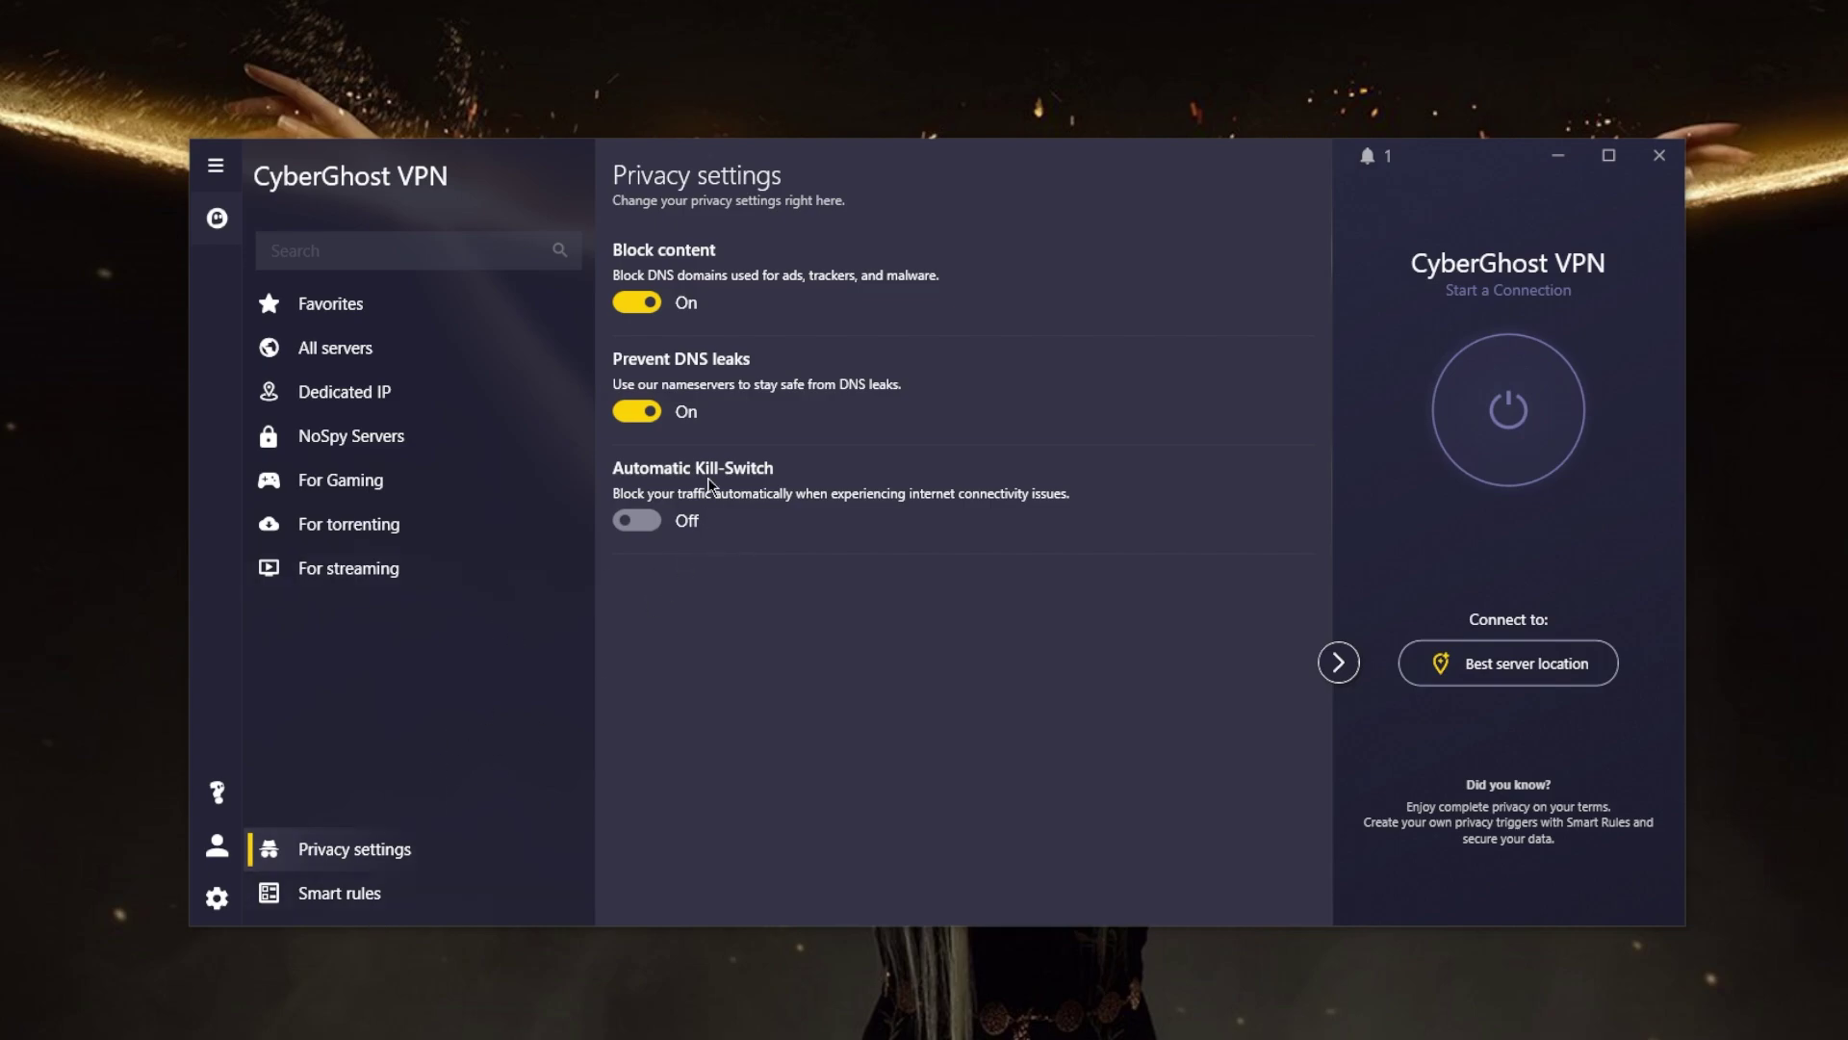
- Go to Smart rules launch settings and switch Connect on launch on
{"action": "left_click", "coordinate": [347, 895]}
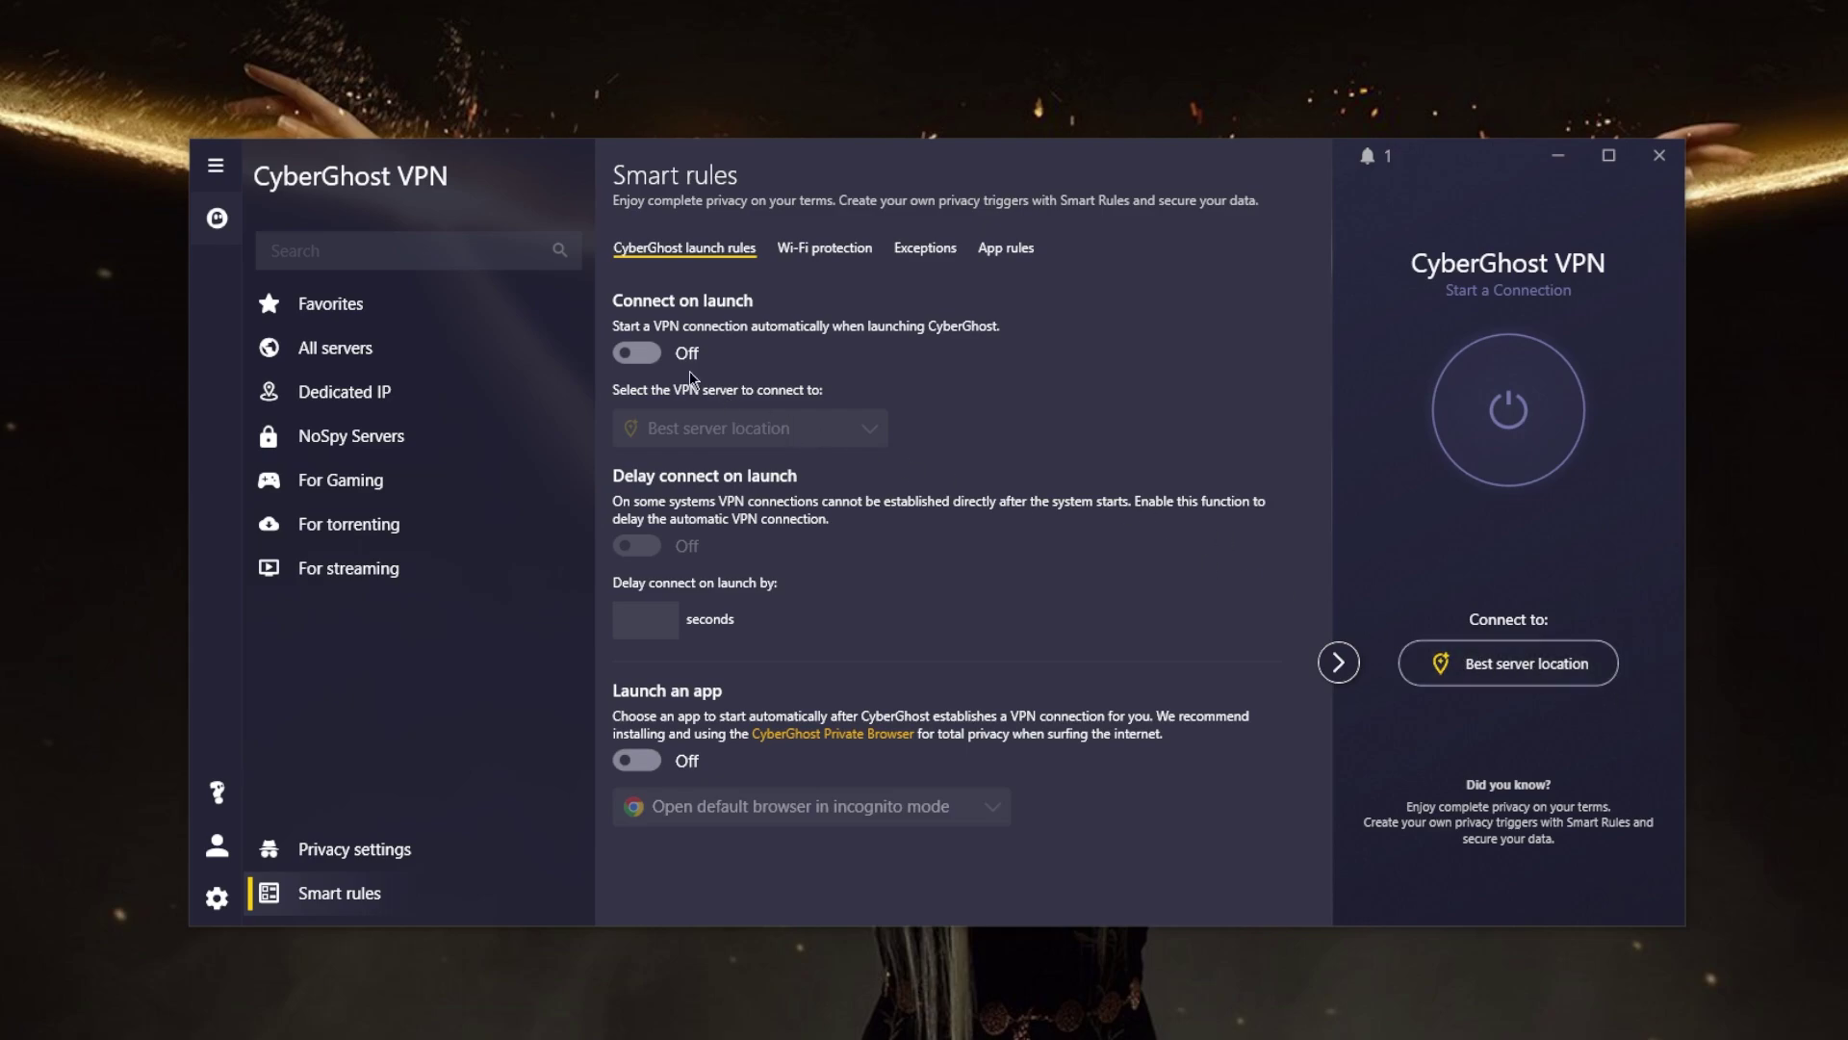
{"action": "left_click", "coordinate": [624, 354]}
- Check the launch server choices, turn Connect on launch back off, and view Wi-Fi protection rules
{"action": "left_click", "coordinate": [849, 434]}
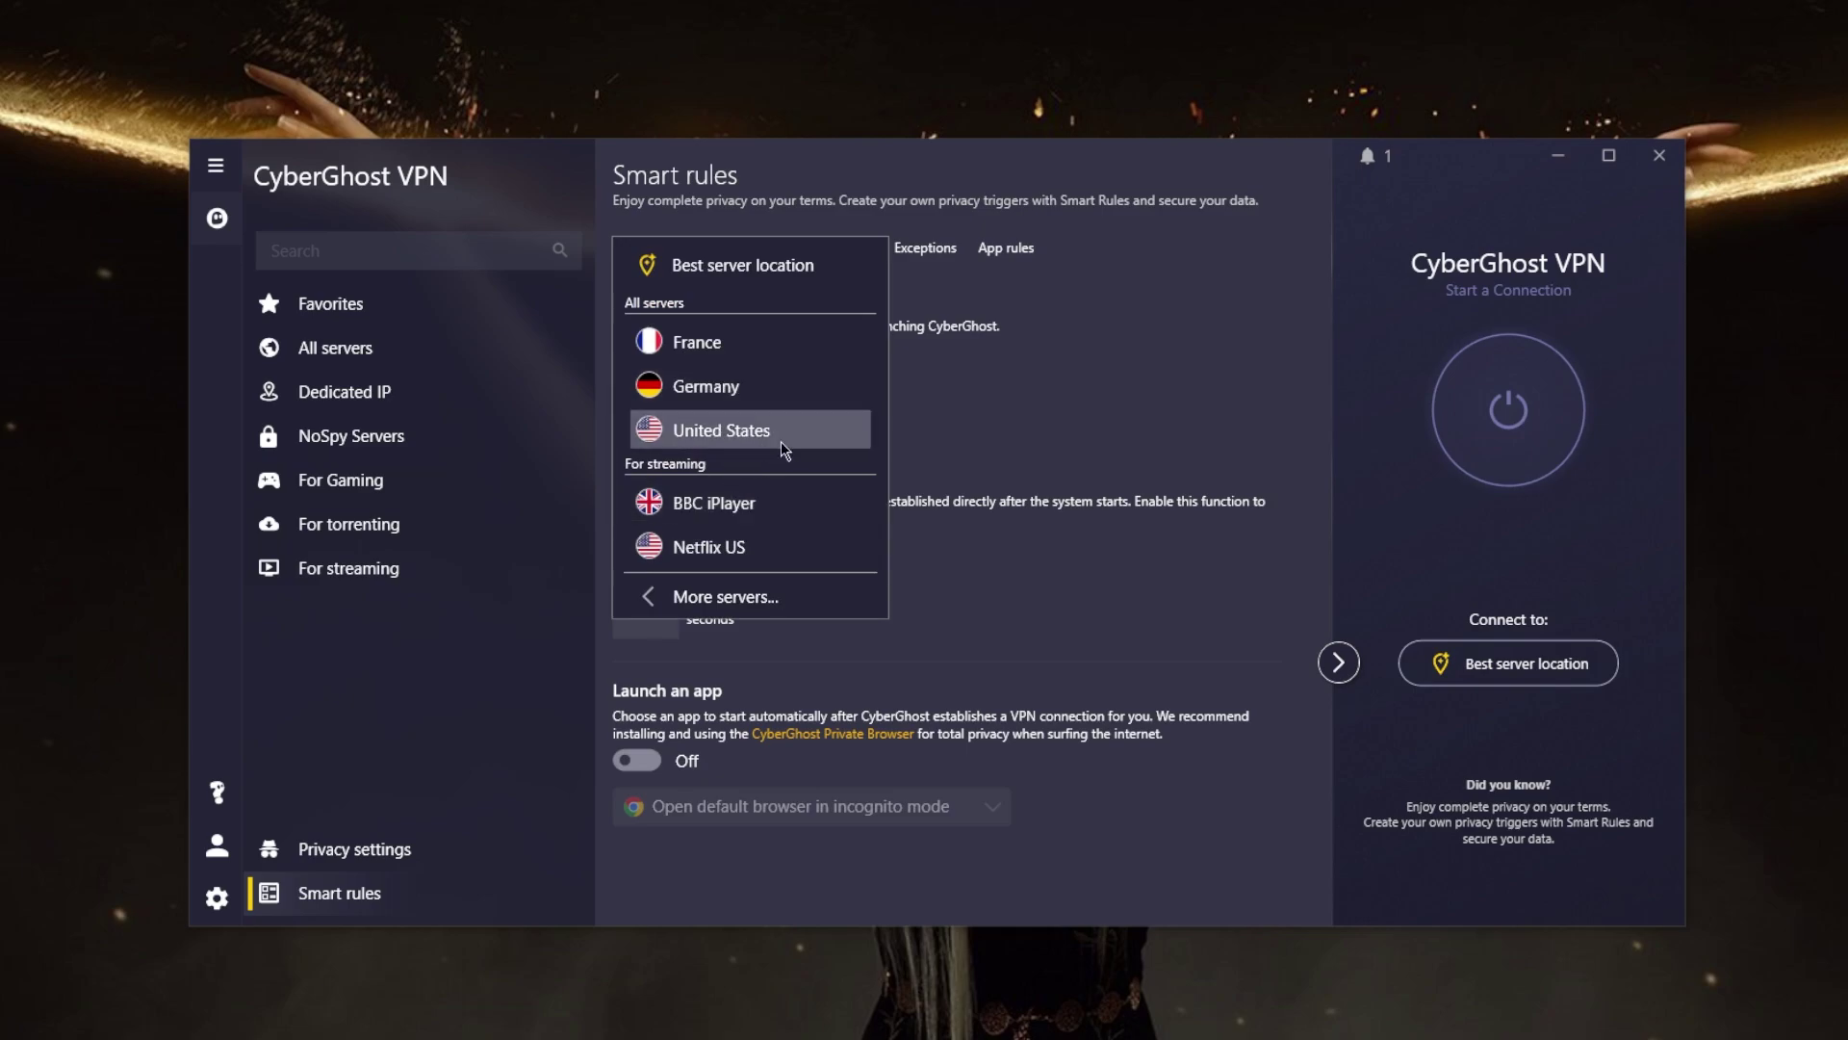
{"action": "left_click", "coordinate": [971, 432]}
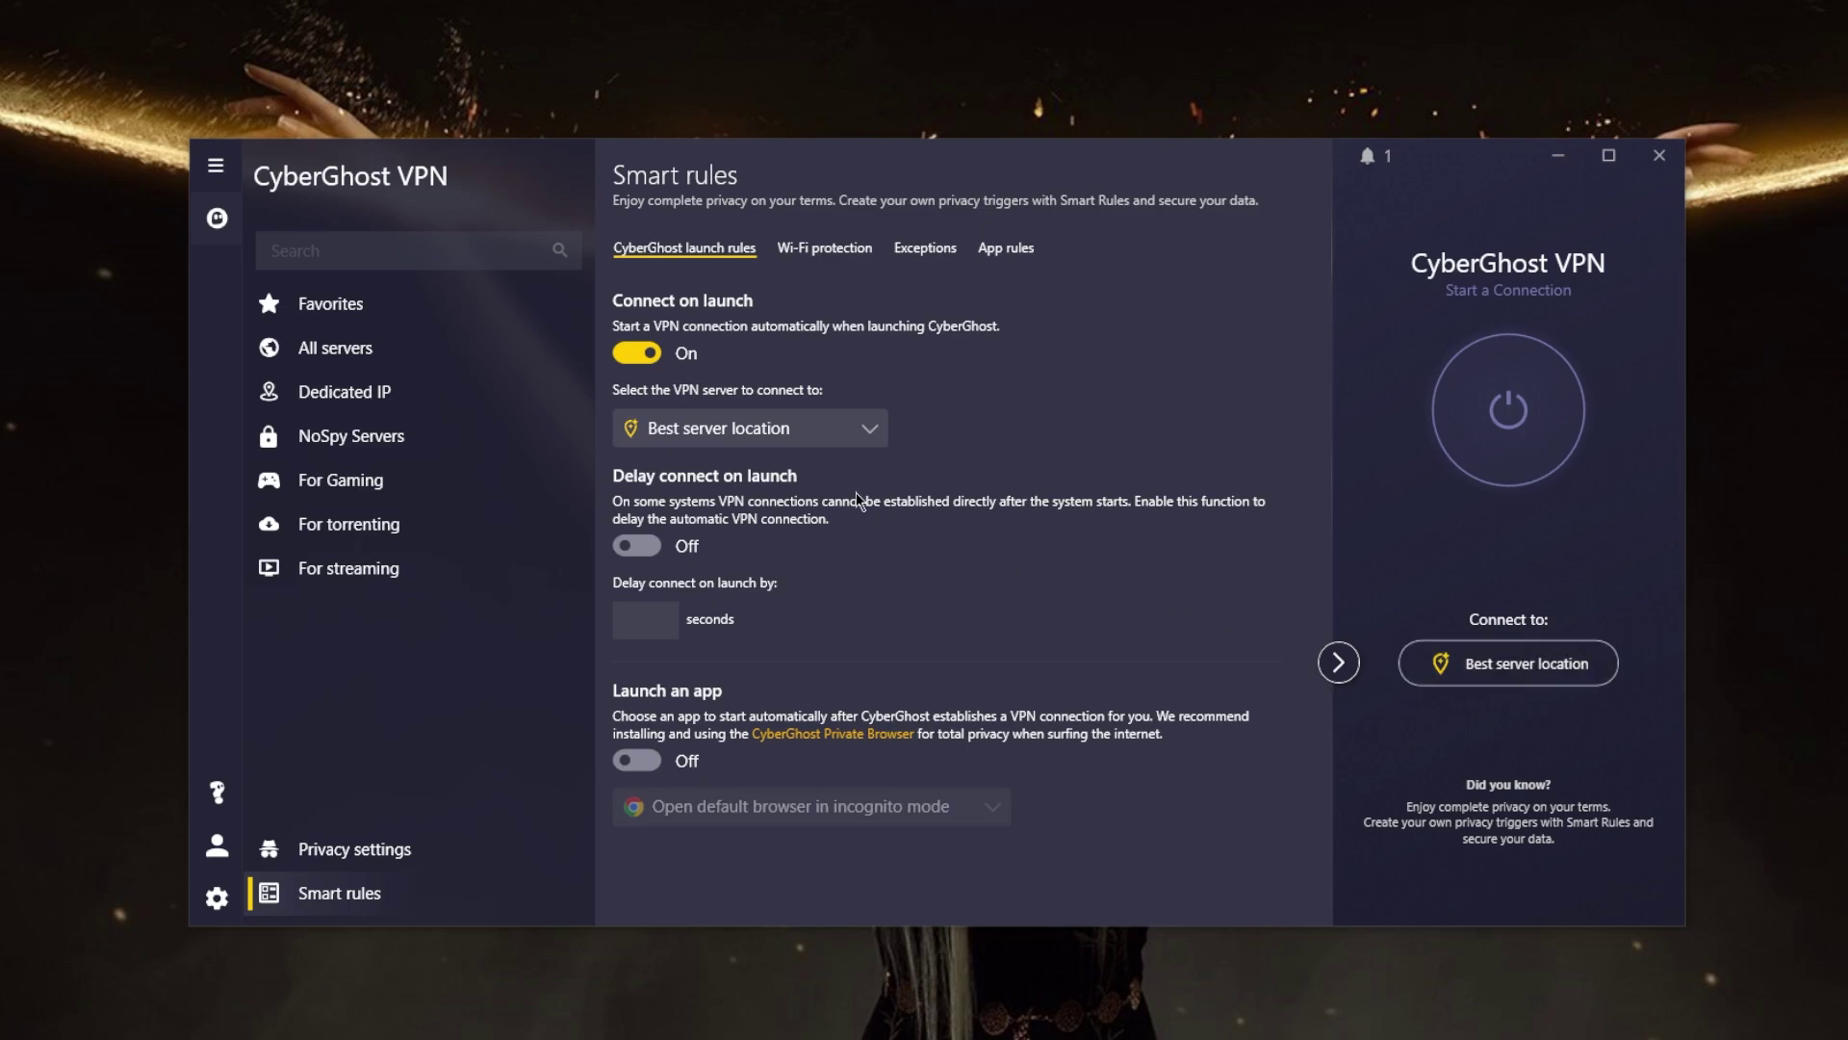
{"action": "left_click", "coordinate": [639, 352]}
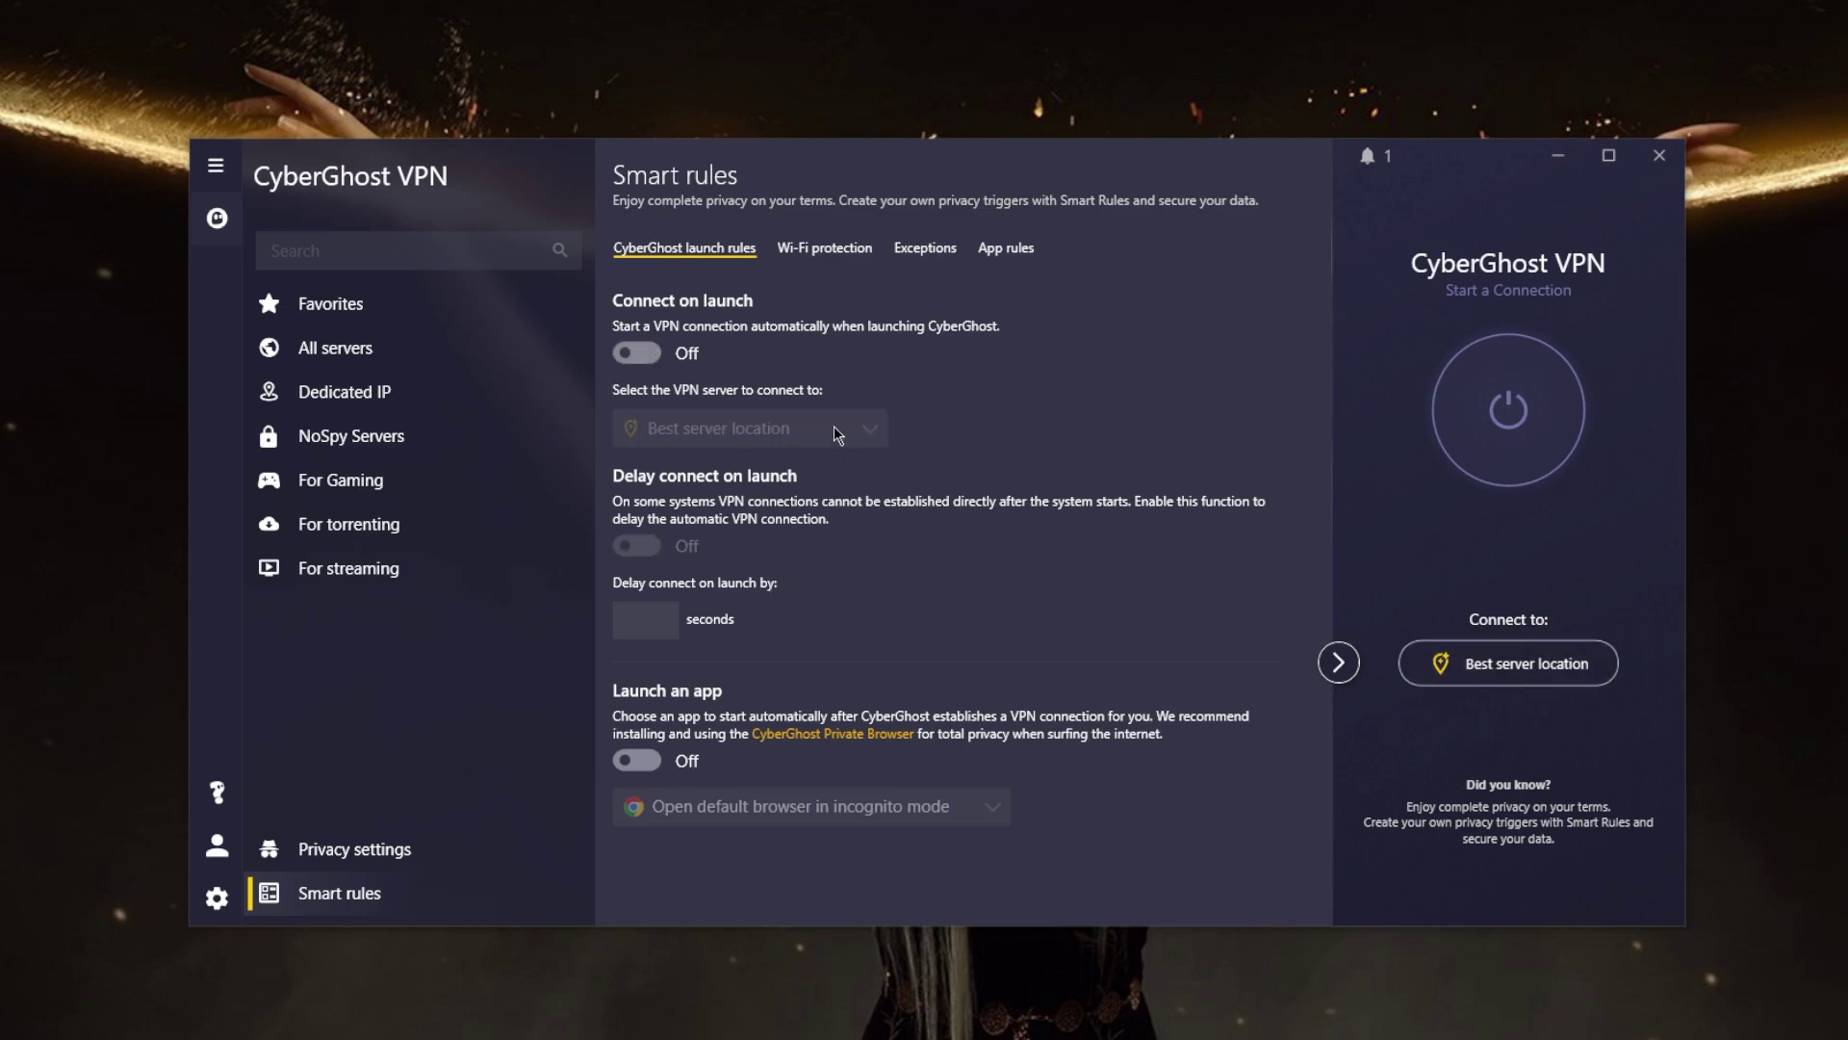
{"action": "left_click", "coordinate": [817, 250]}
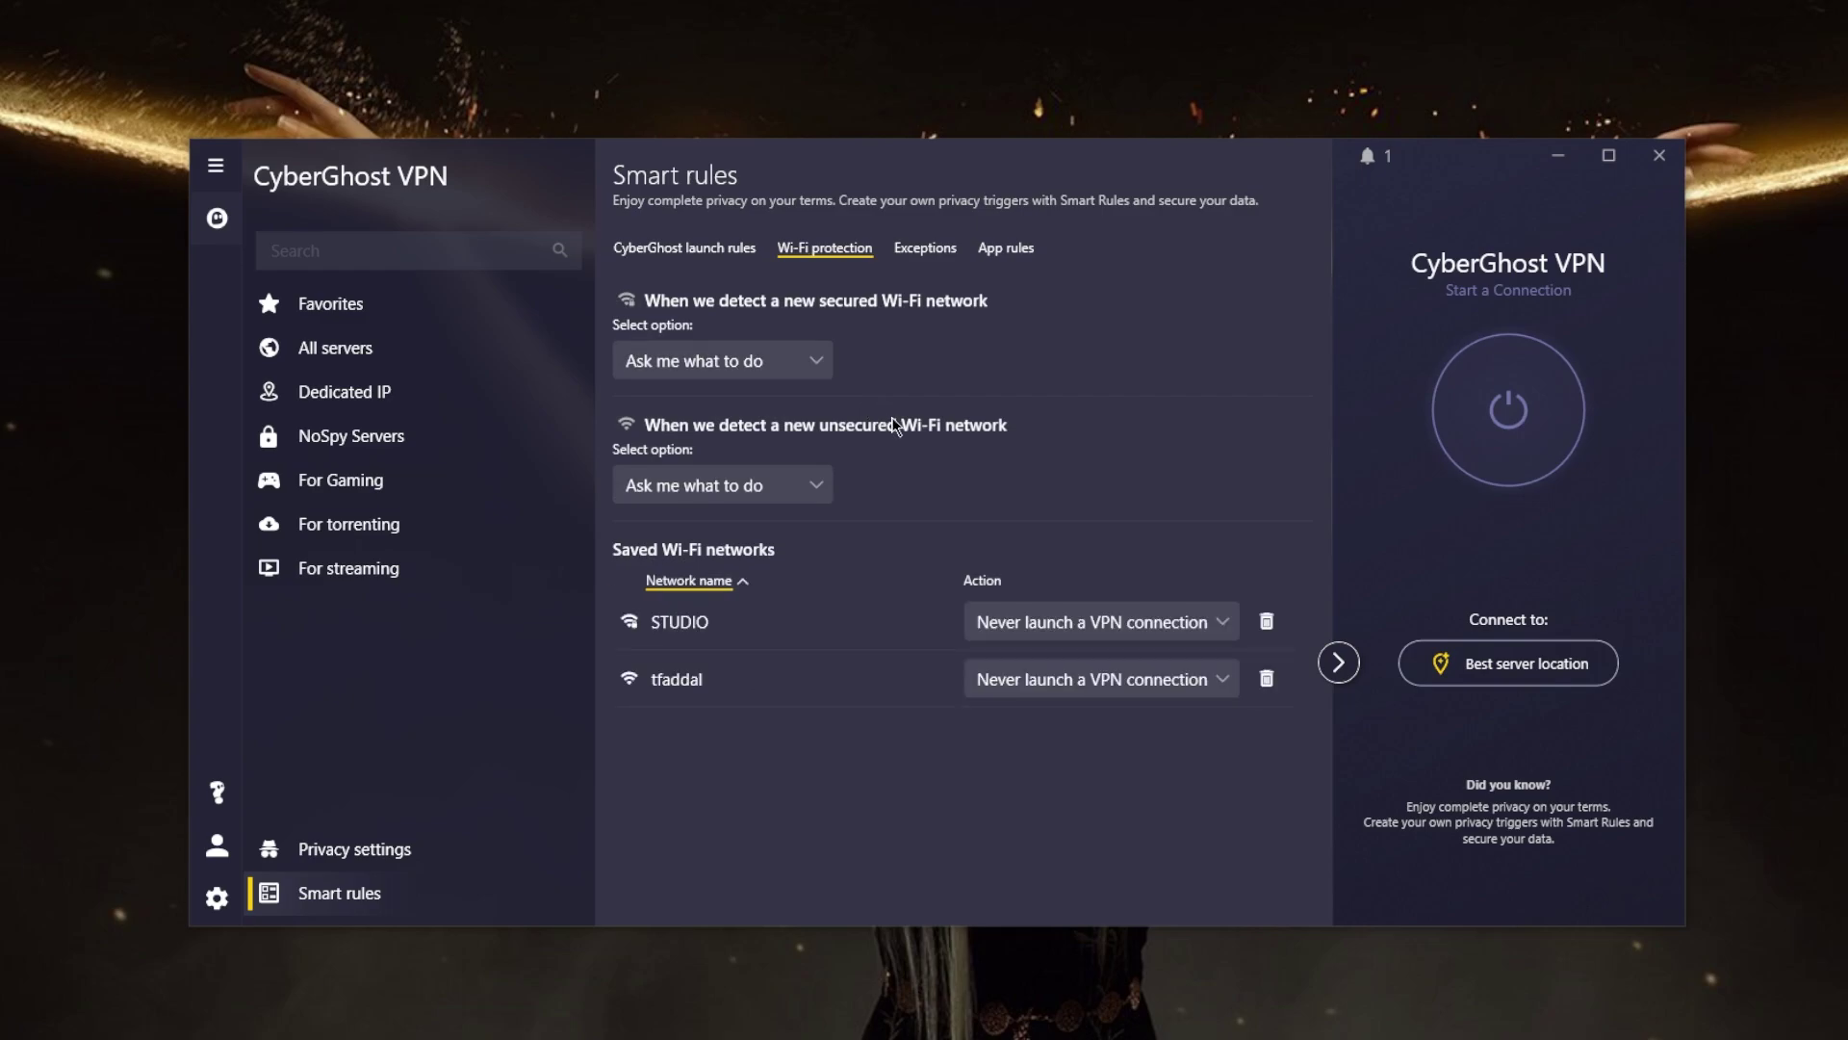
- Enable website exceptions, abandon adding a site, switch exceptions back off, and view App rules
{"action": "left_click", "coordinate": [926, 249]}
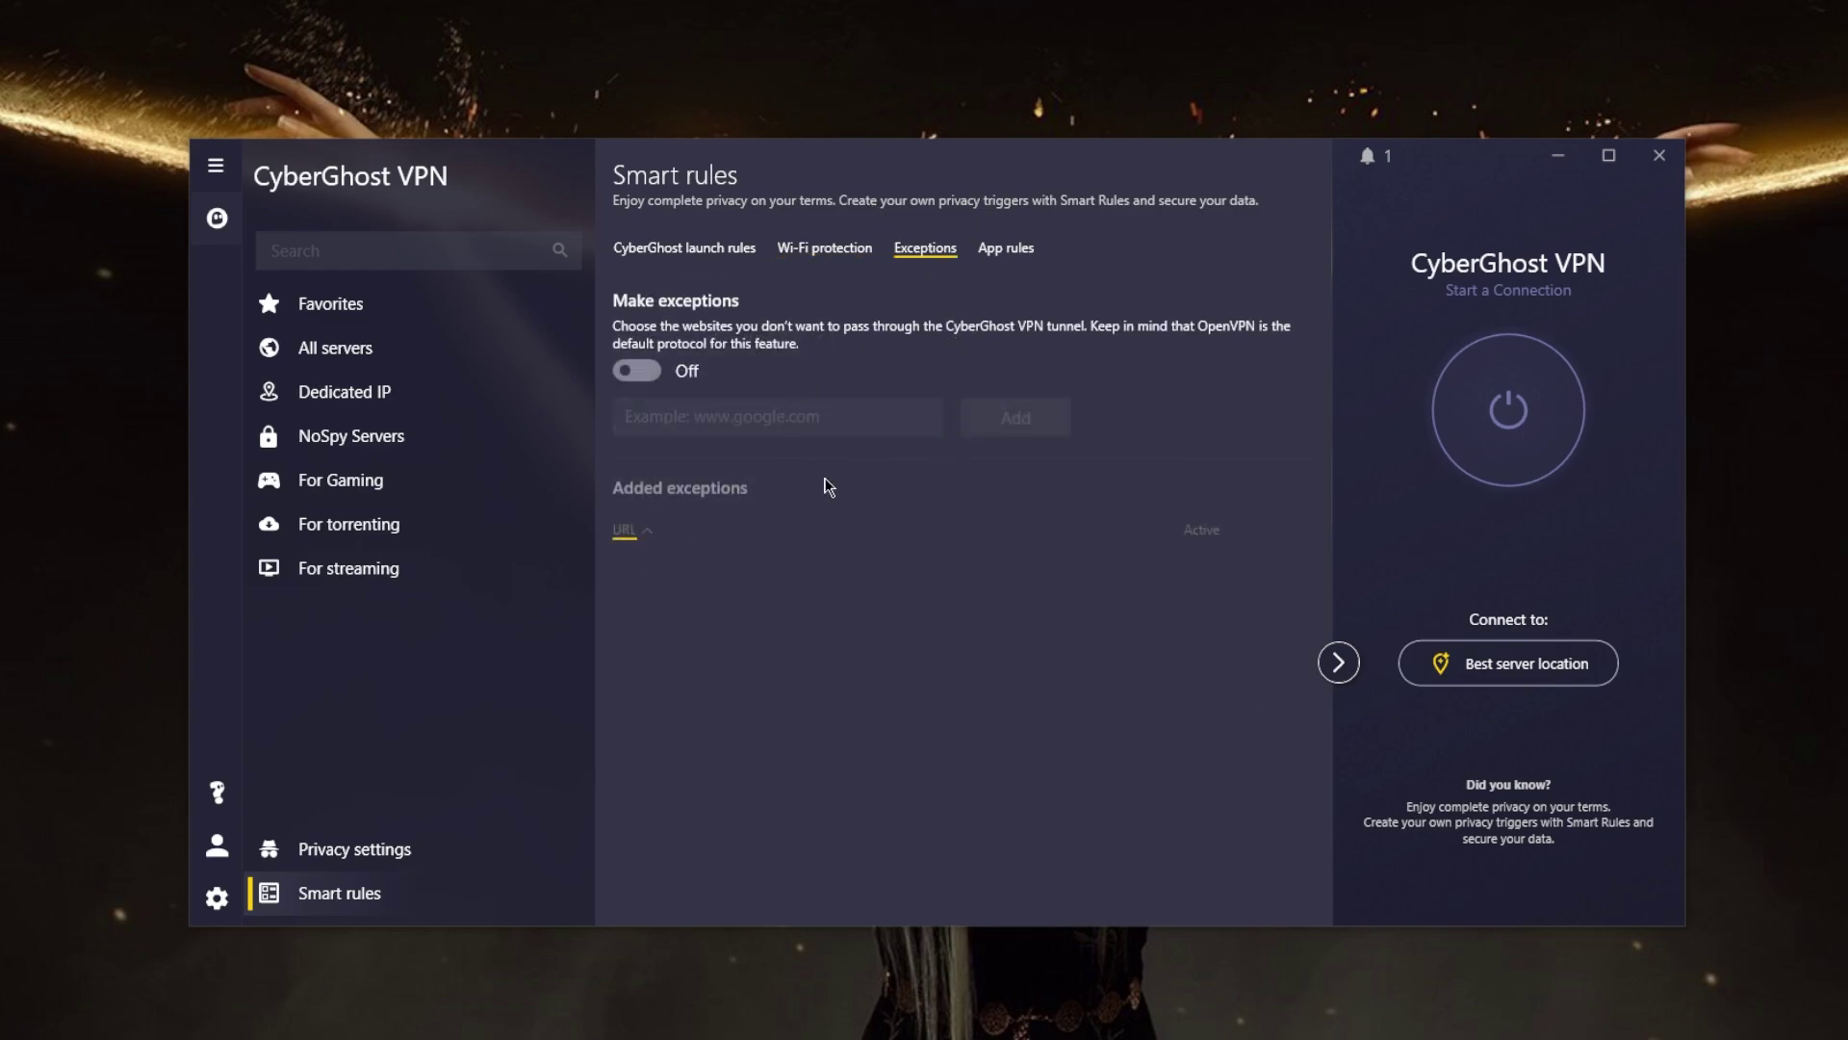
{"action": "left_click", "coordinate": [638, 371]}
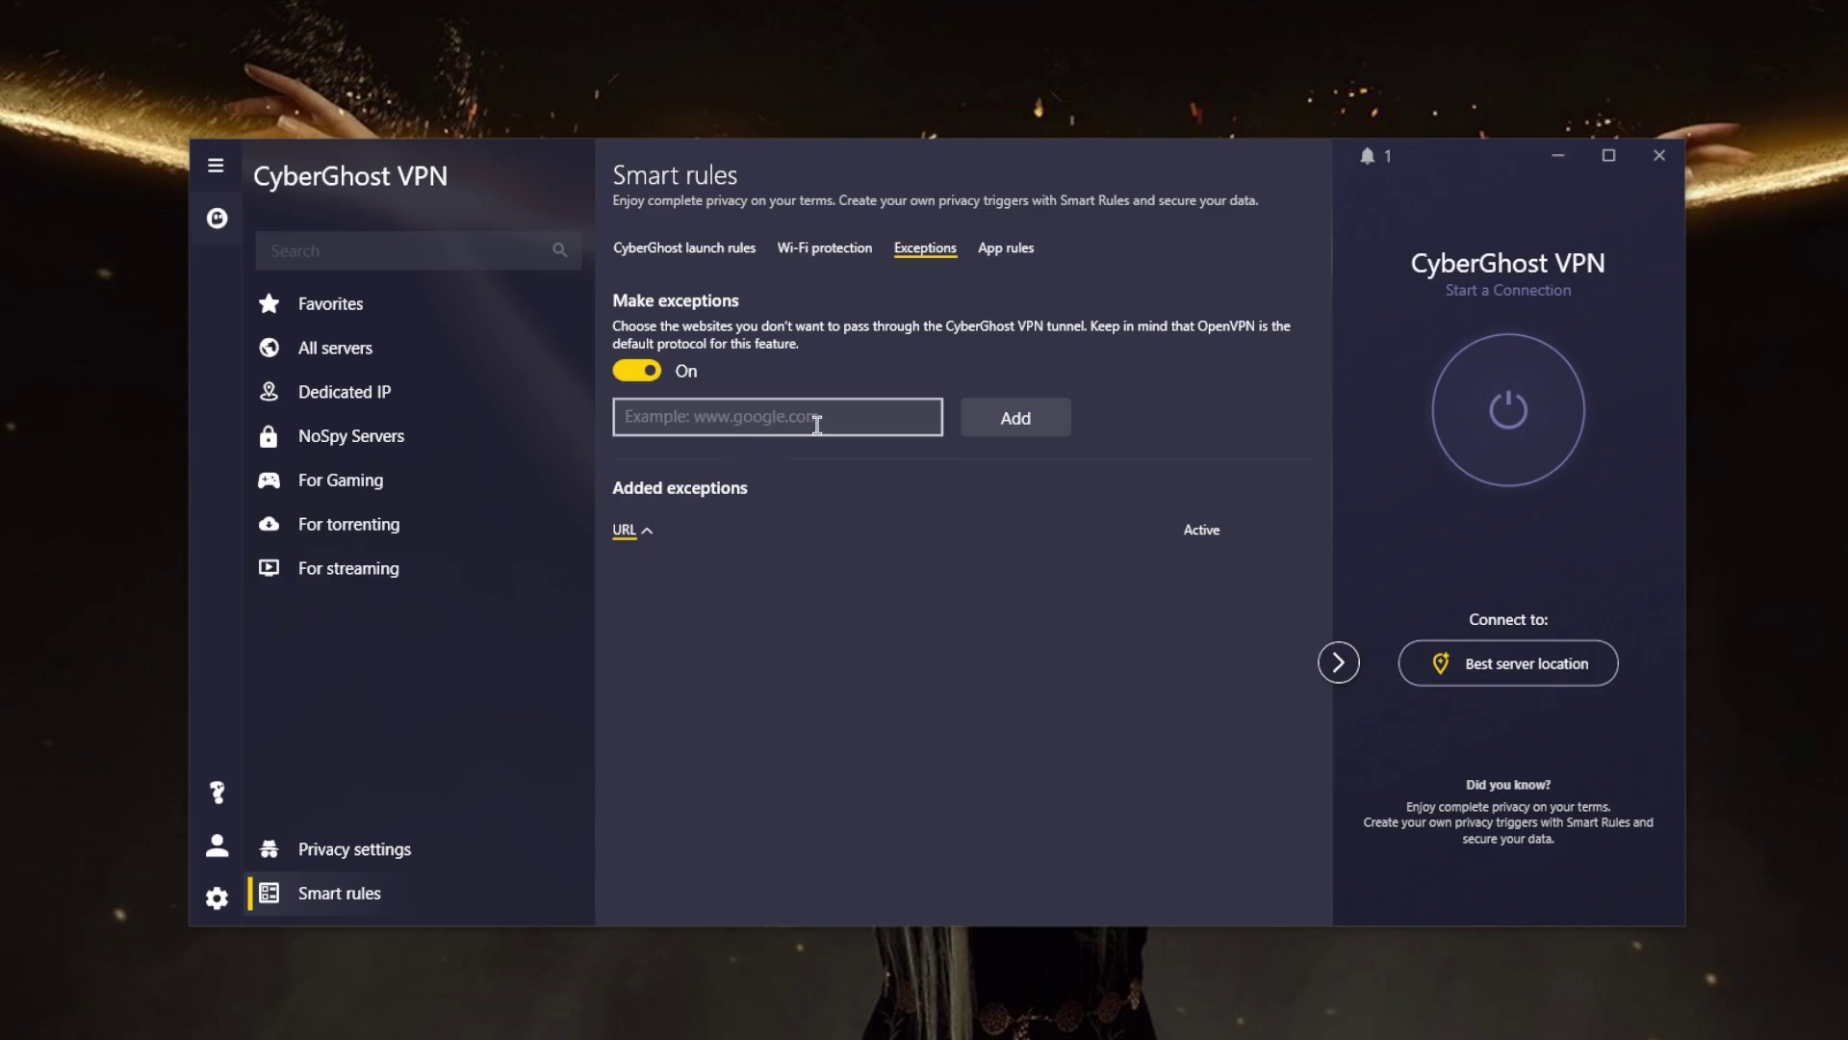
{"action": "left_click", "coordinate": [733, 423]}
{"action": "left_click", "coordinate": [871, 546]}
{"action": "left_click", "coordinate": [632, 374]}
{"action": "left_click", "coordinate": [1007, 248]}
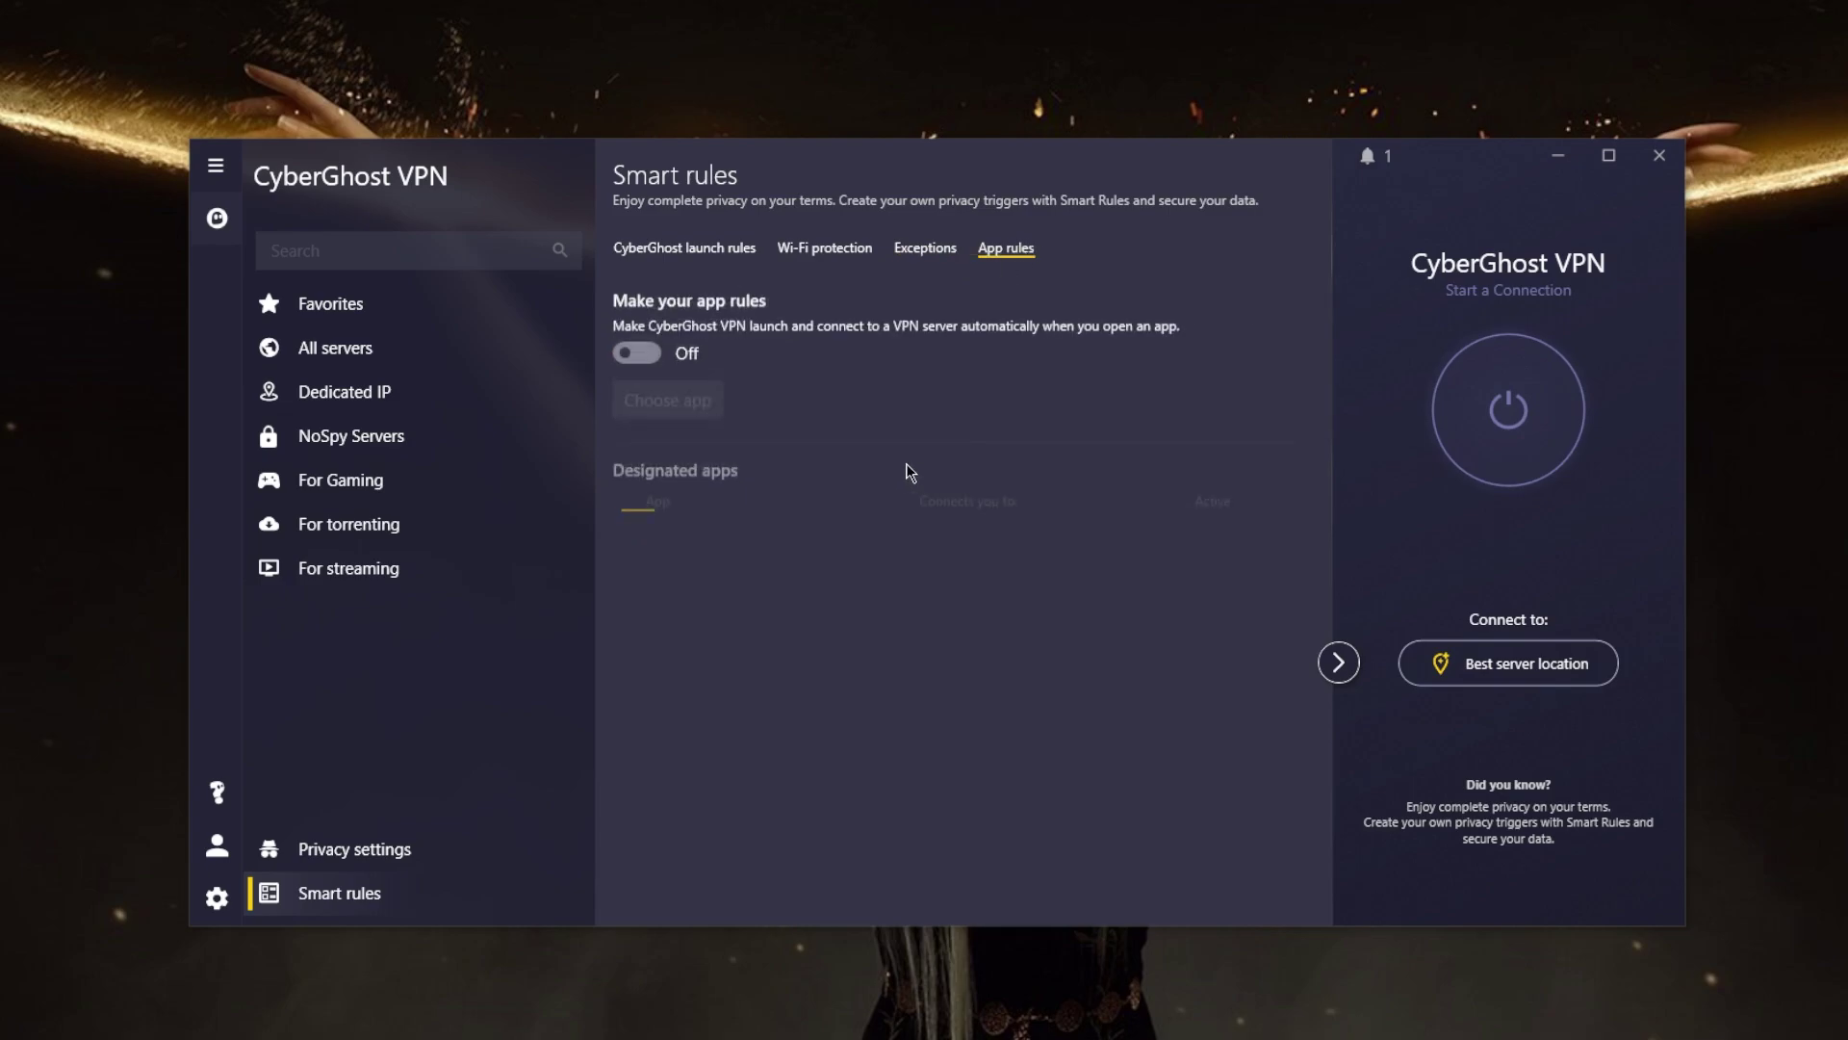
{"action": "left_click", "coordinate": [642, 354]}
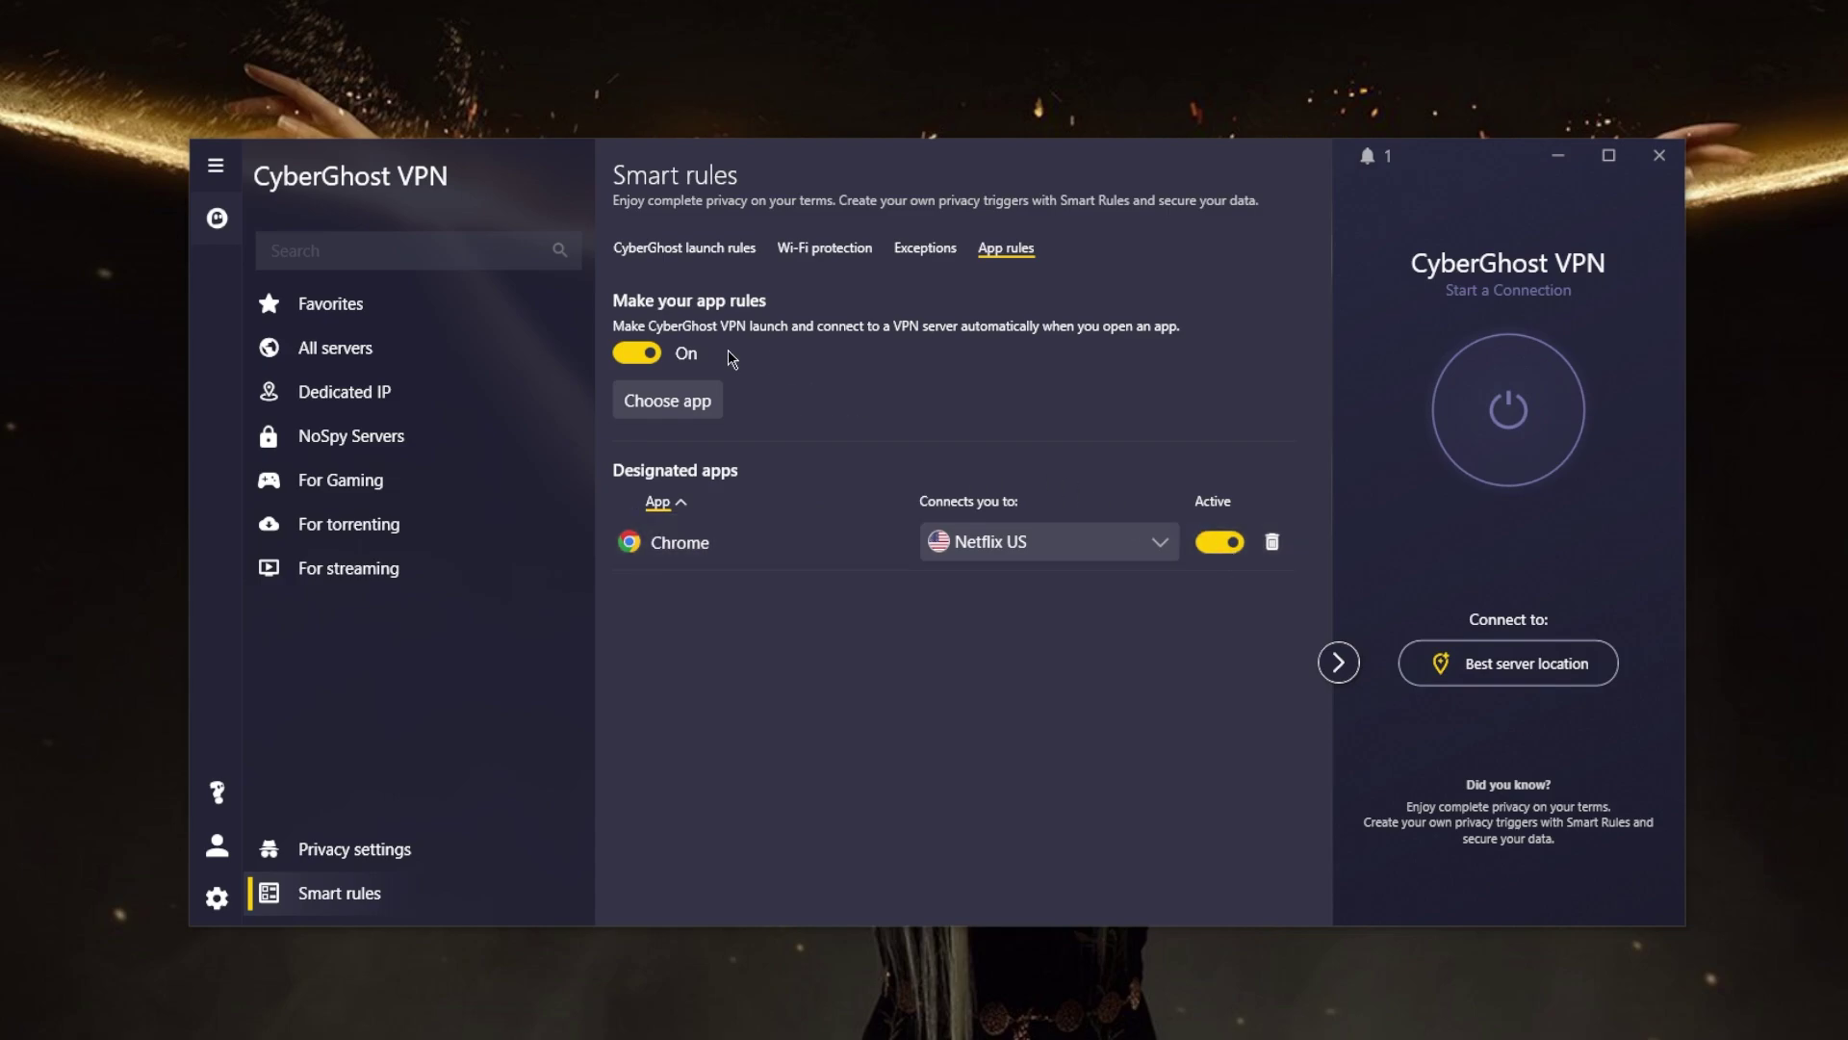
{"action": "left_click", "coordinate": [638, 351]}
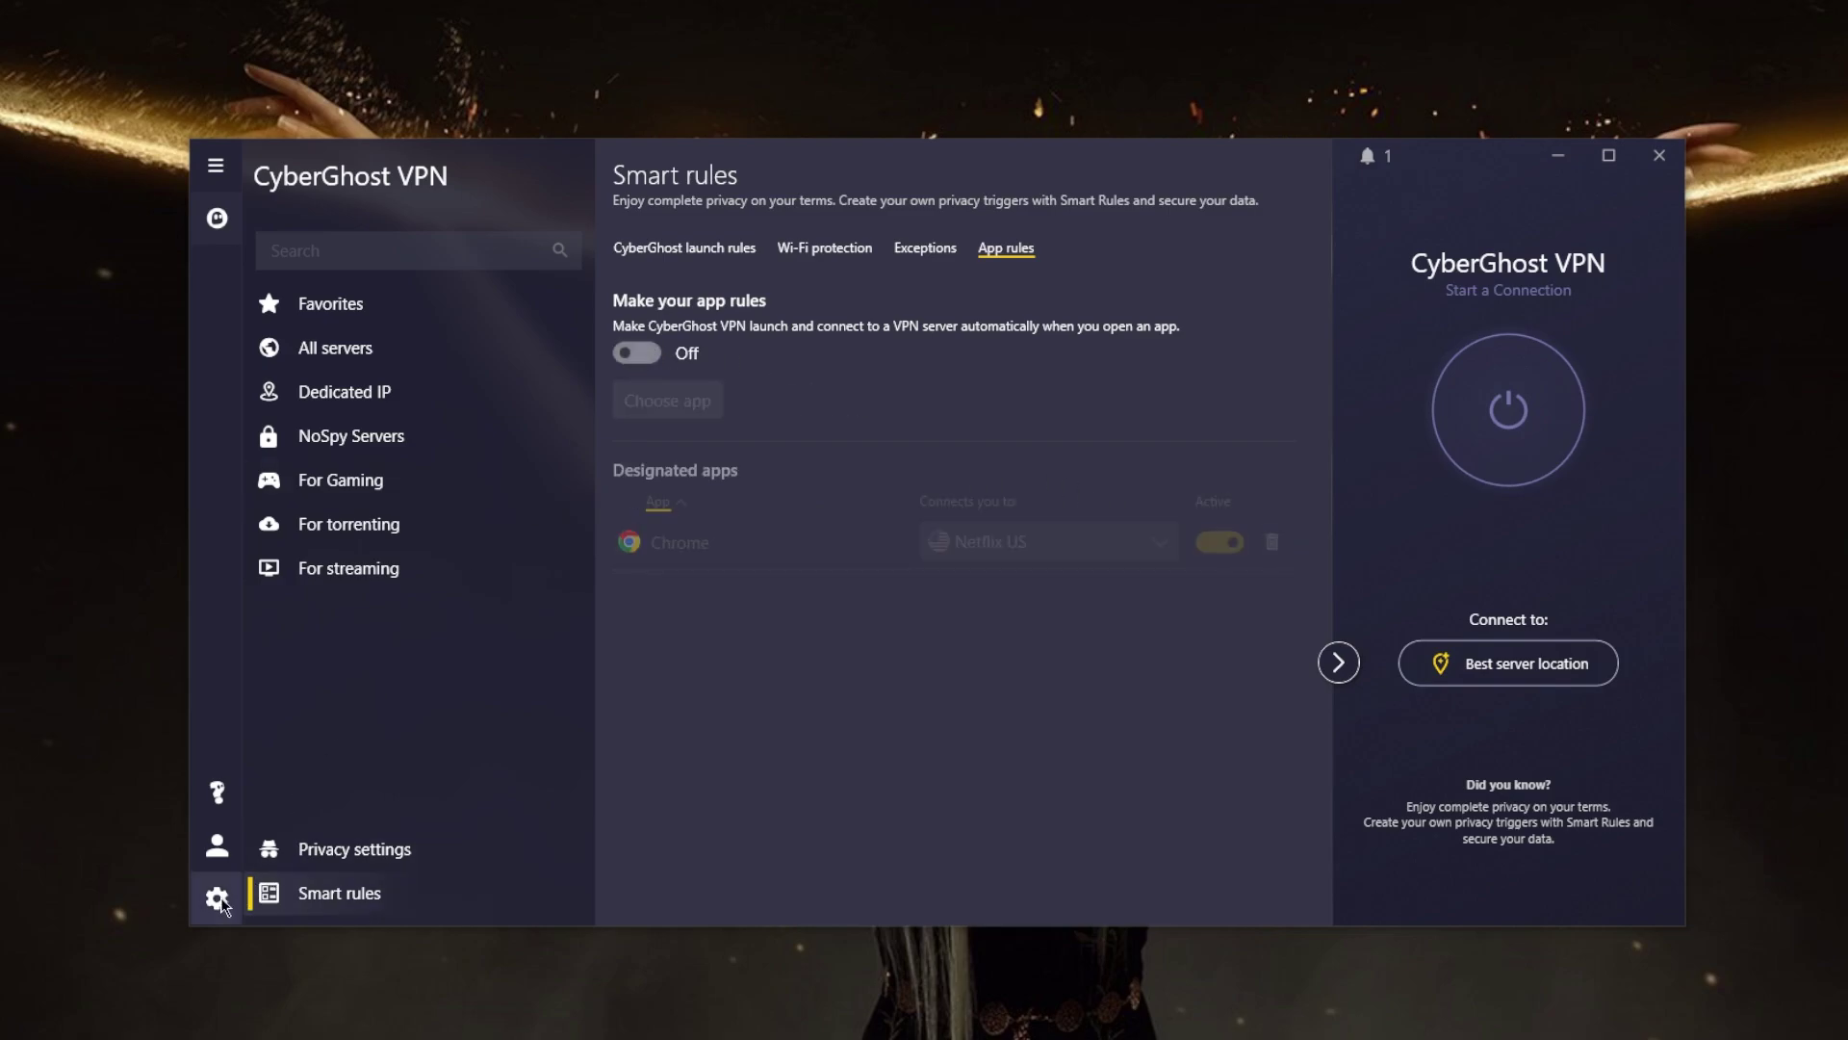
- Try WireGuard as the VPN protocol, revert to Automatic selection, and return to Favorites
{"action": "left_click", "coordinate": [217, 897]}
{"action": "left_click", "coordinate": [722, 324]}
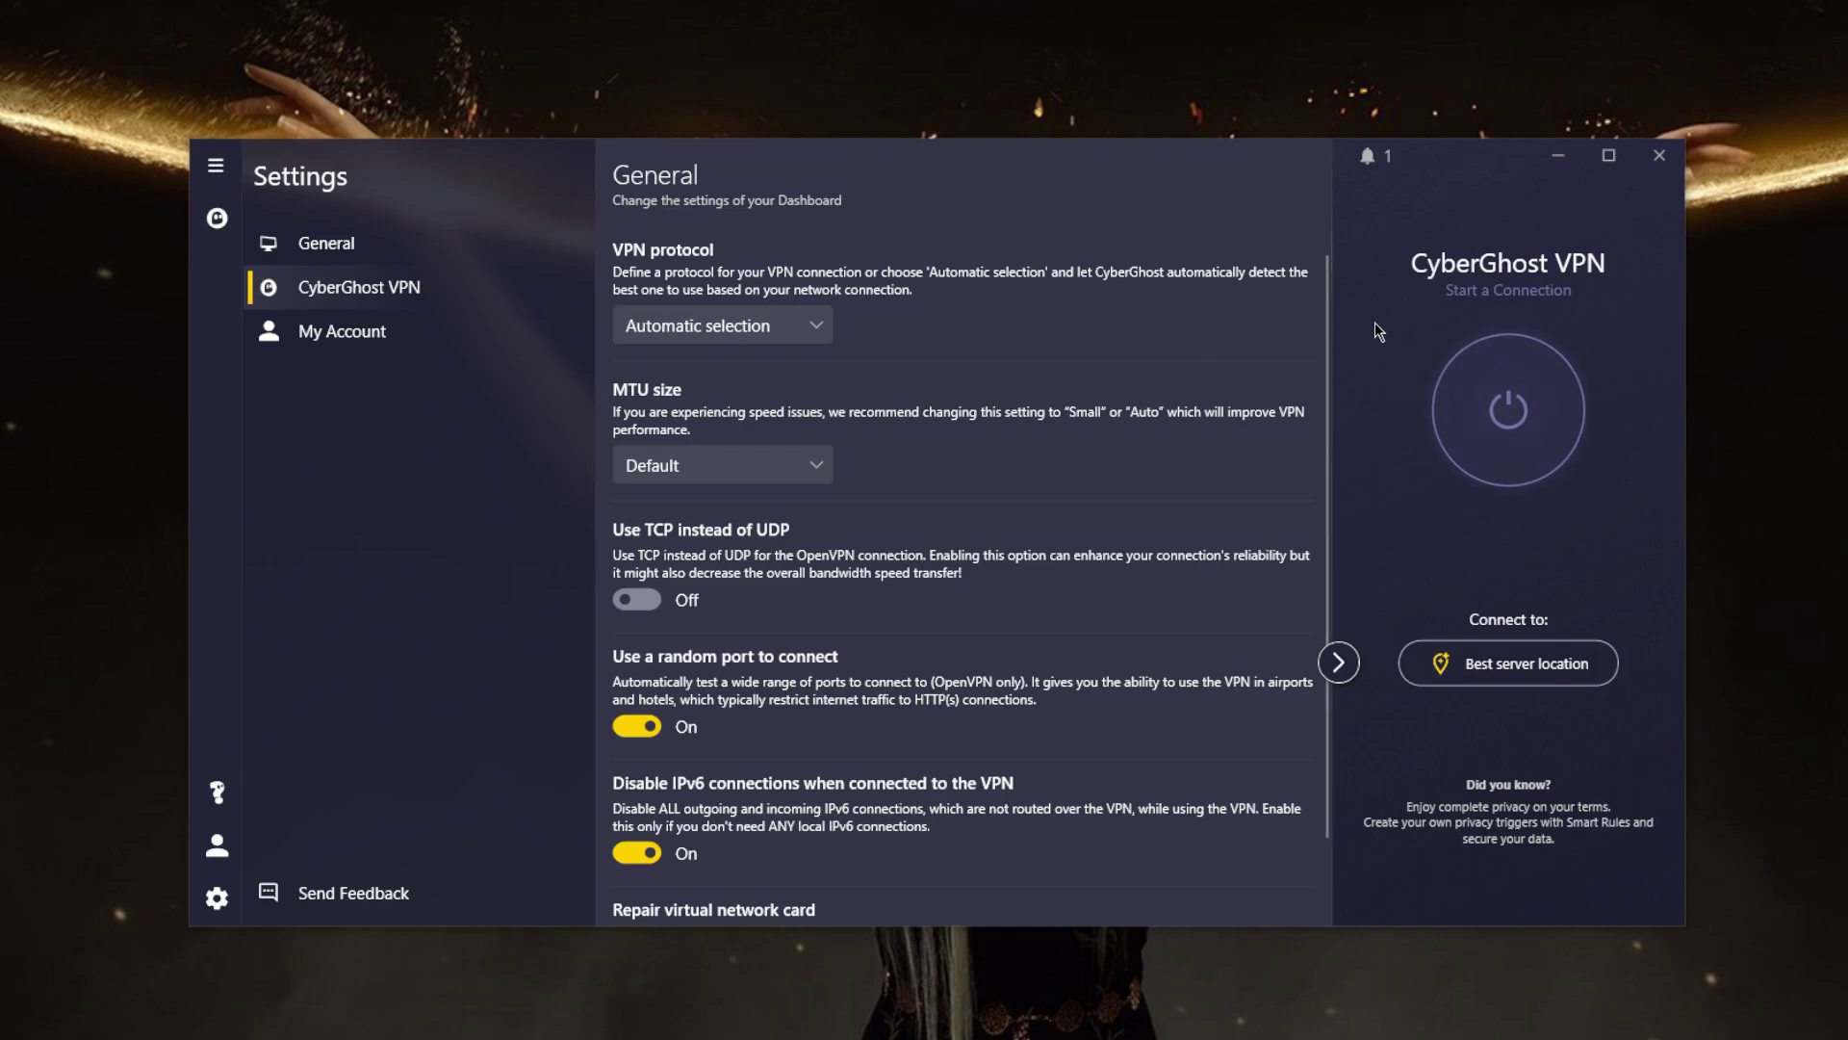
{"action": "left_click", "coordinate": [789, 325]}
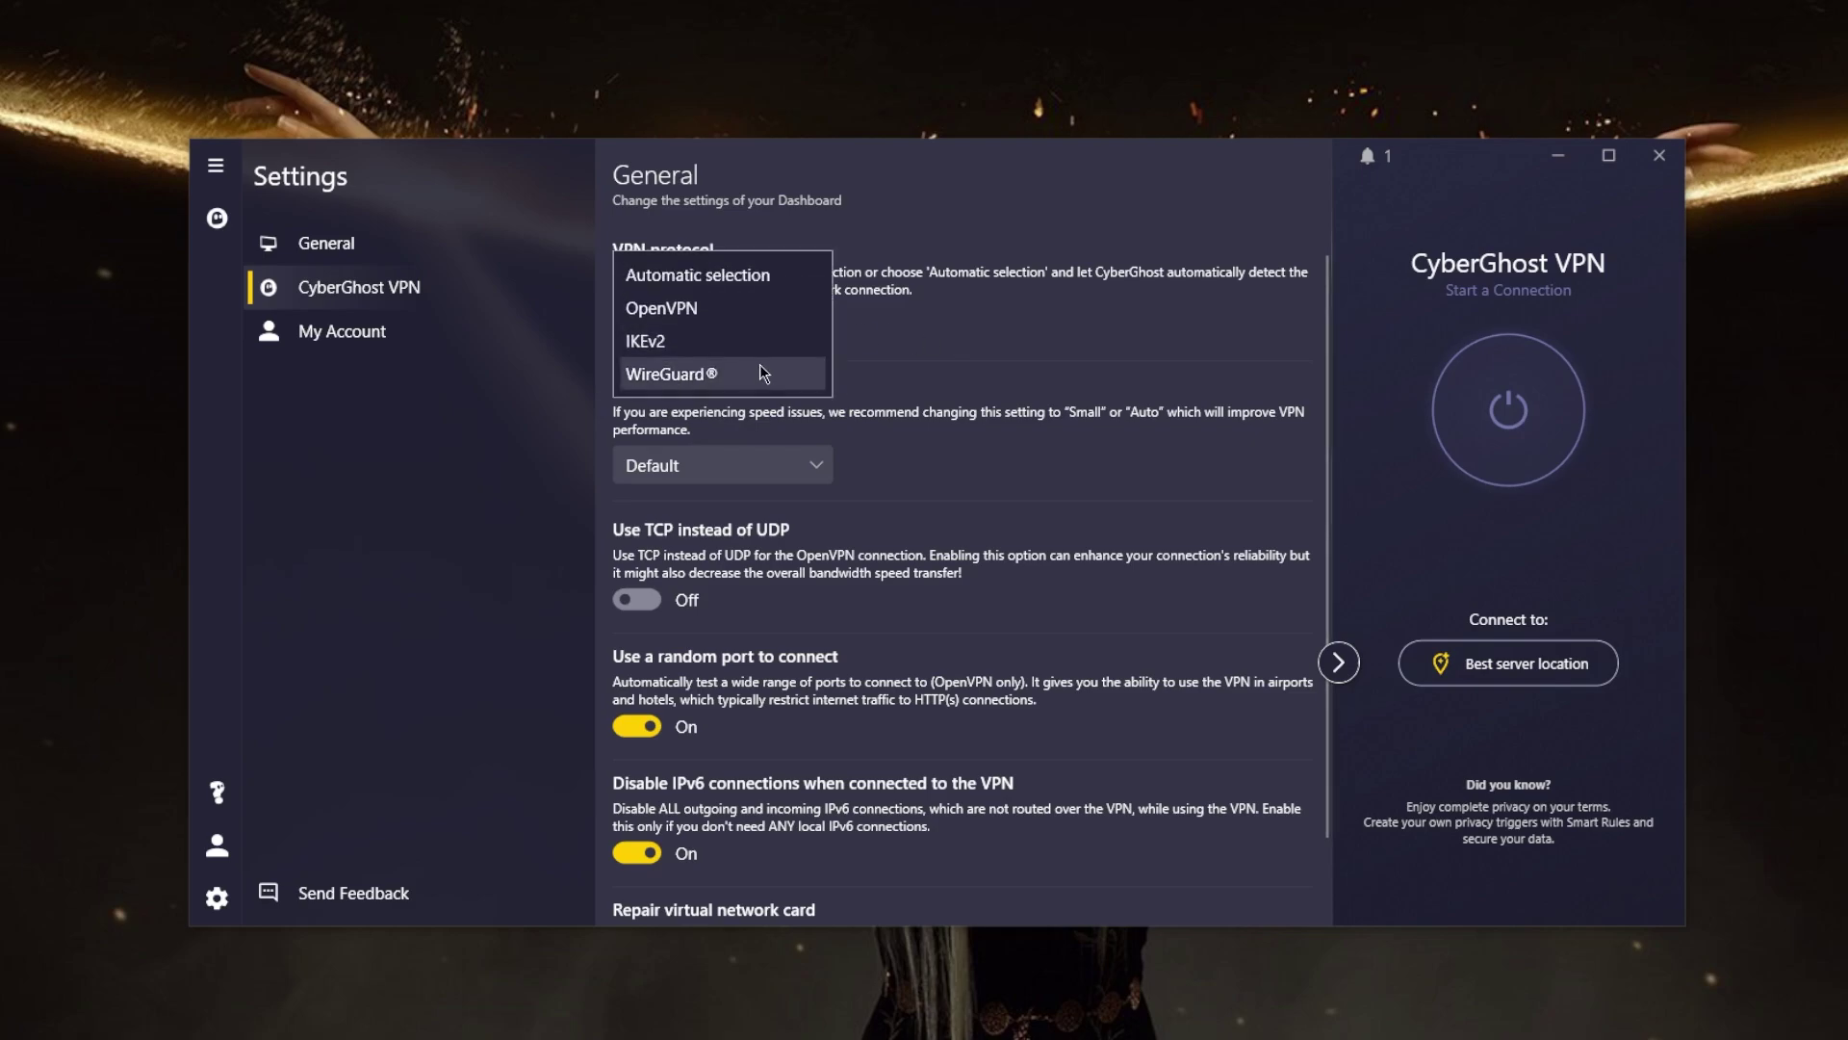
{"action": "left_click", "coordinate": [681, 373]}
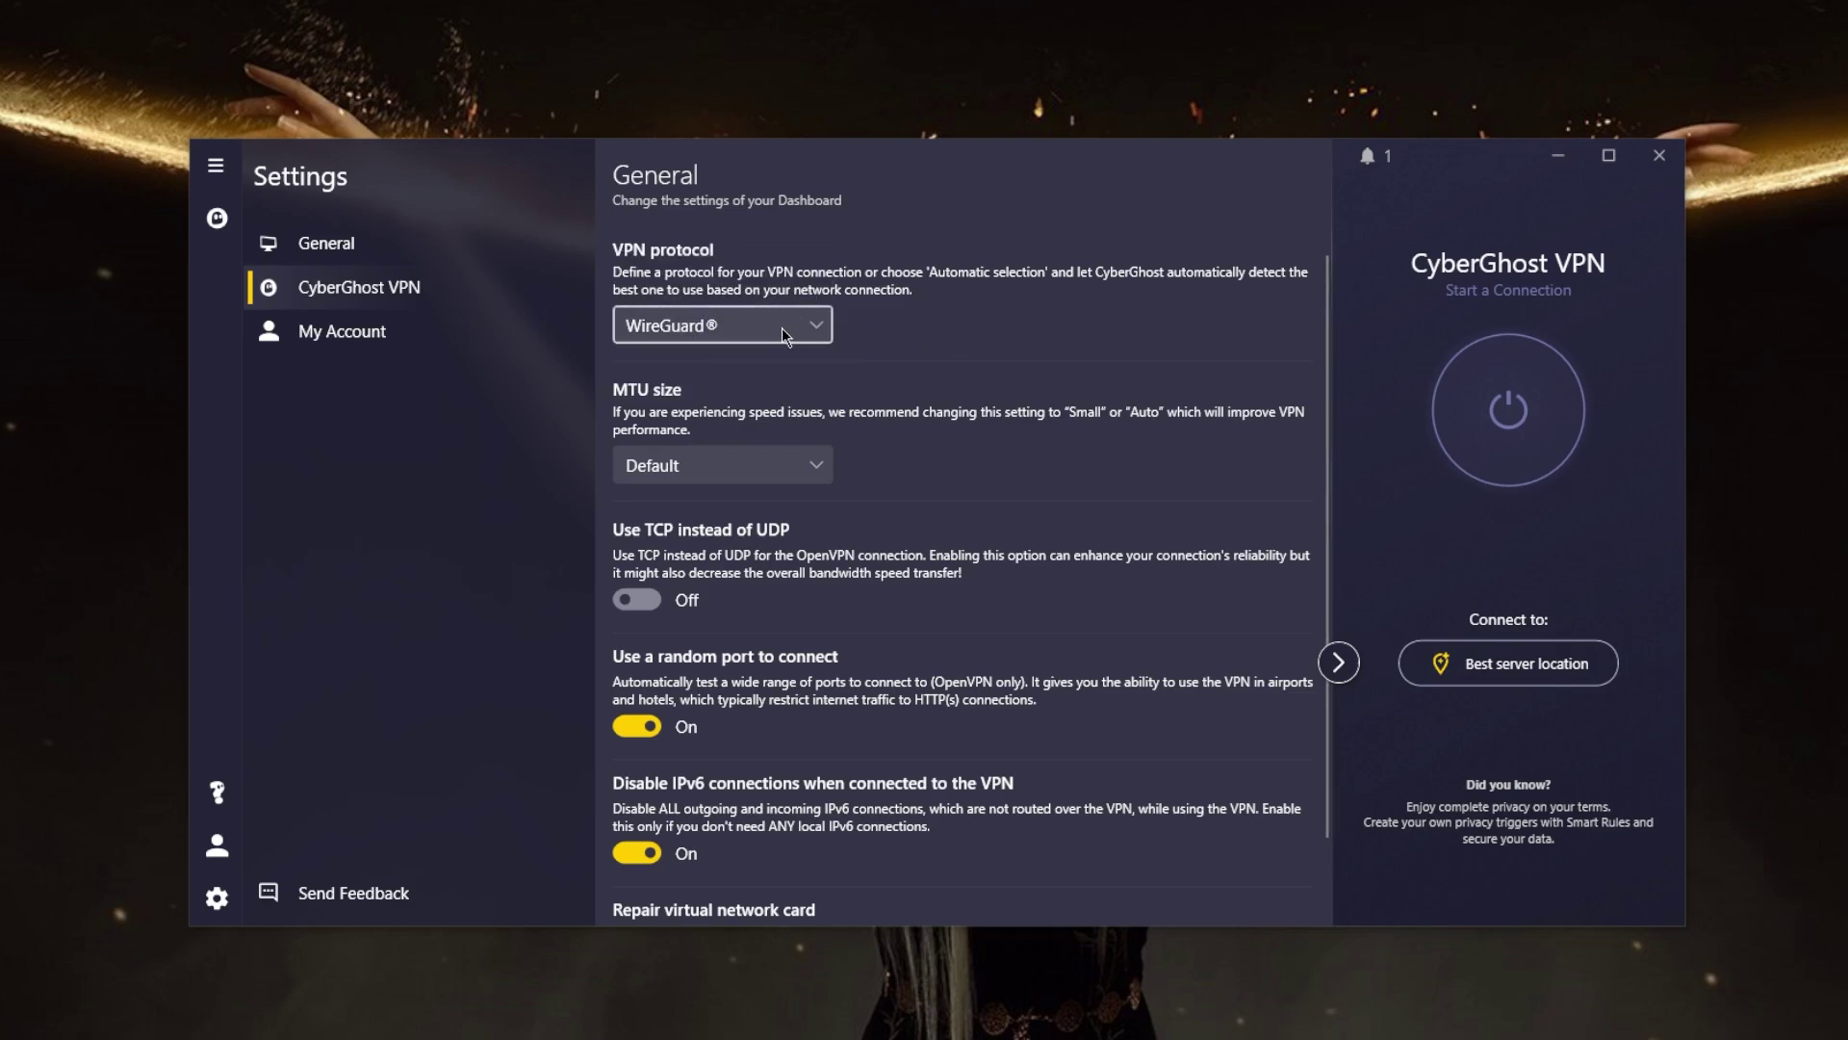
{"action": "left_click", "coordinate": [782, 328]}
{"action": "left_click", "coordinate": [700, 273]}
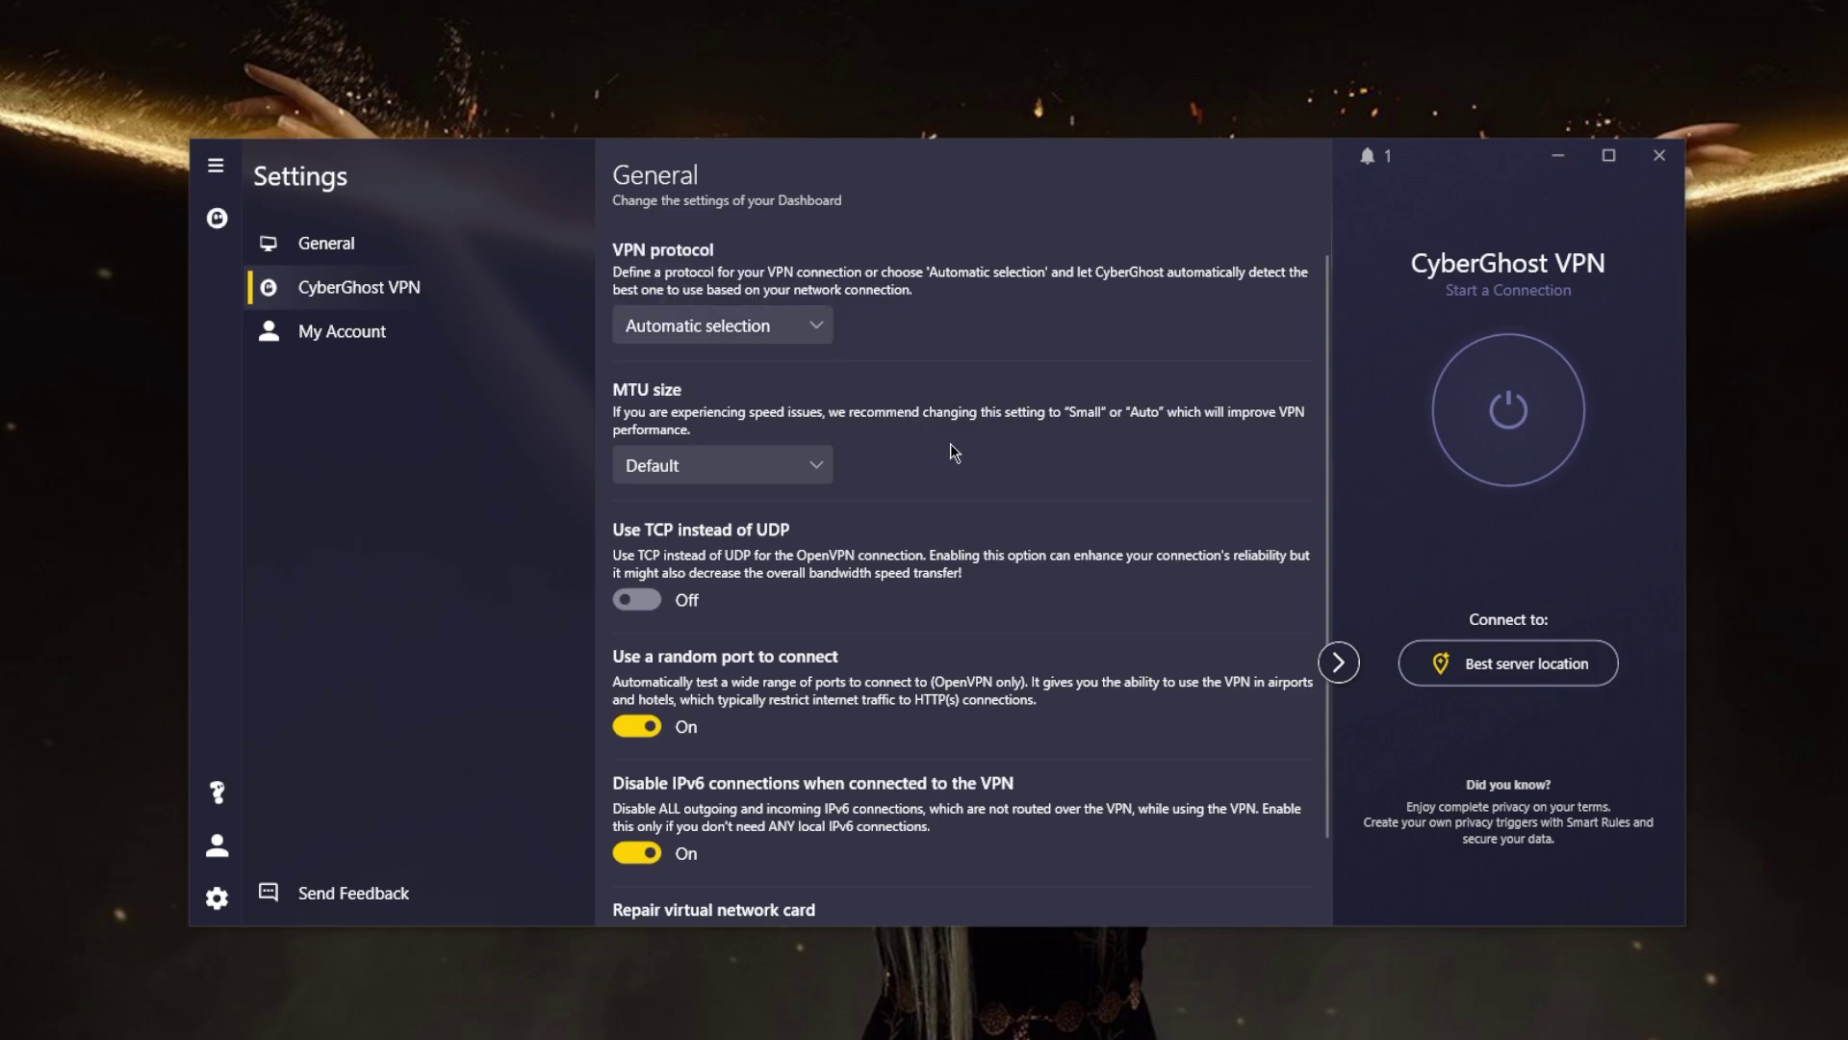
{"action": "scroll", "coordinate": [994, 471], "scroll_direction": "down", "scroll_amount": 1}
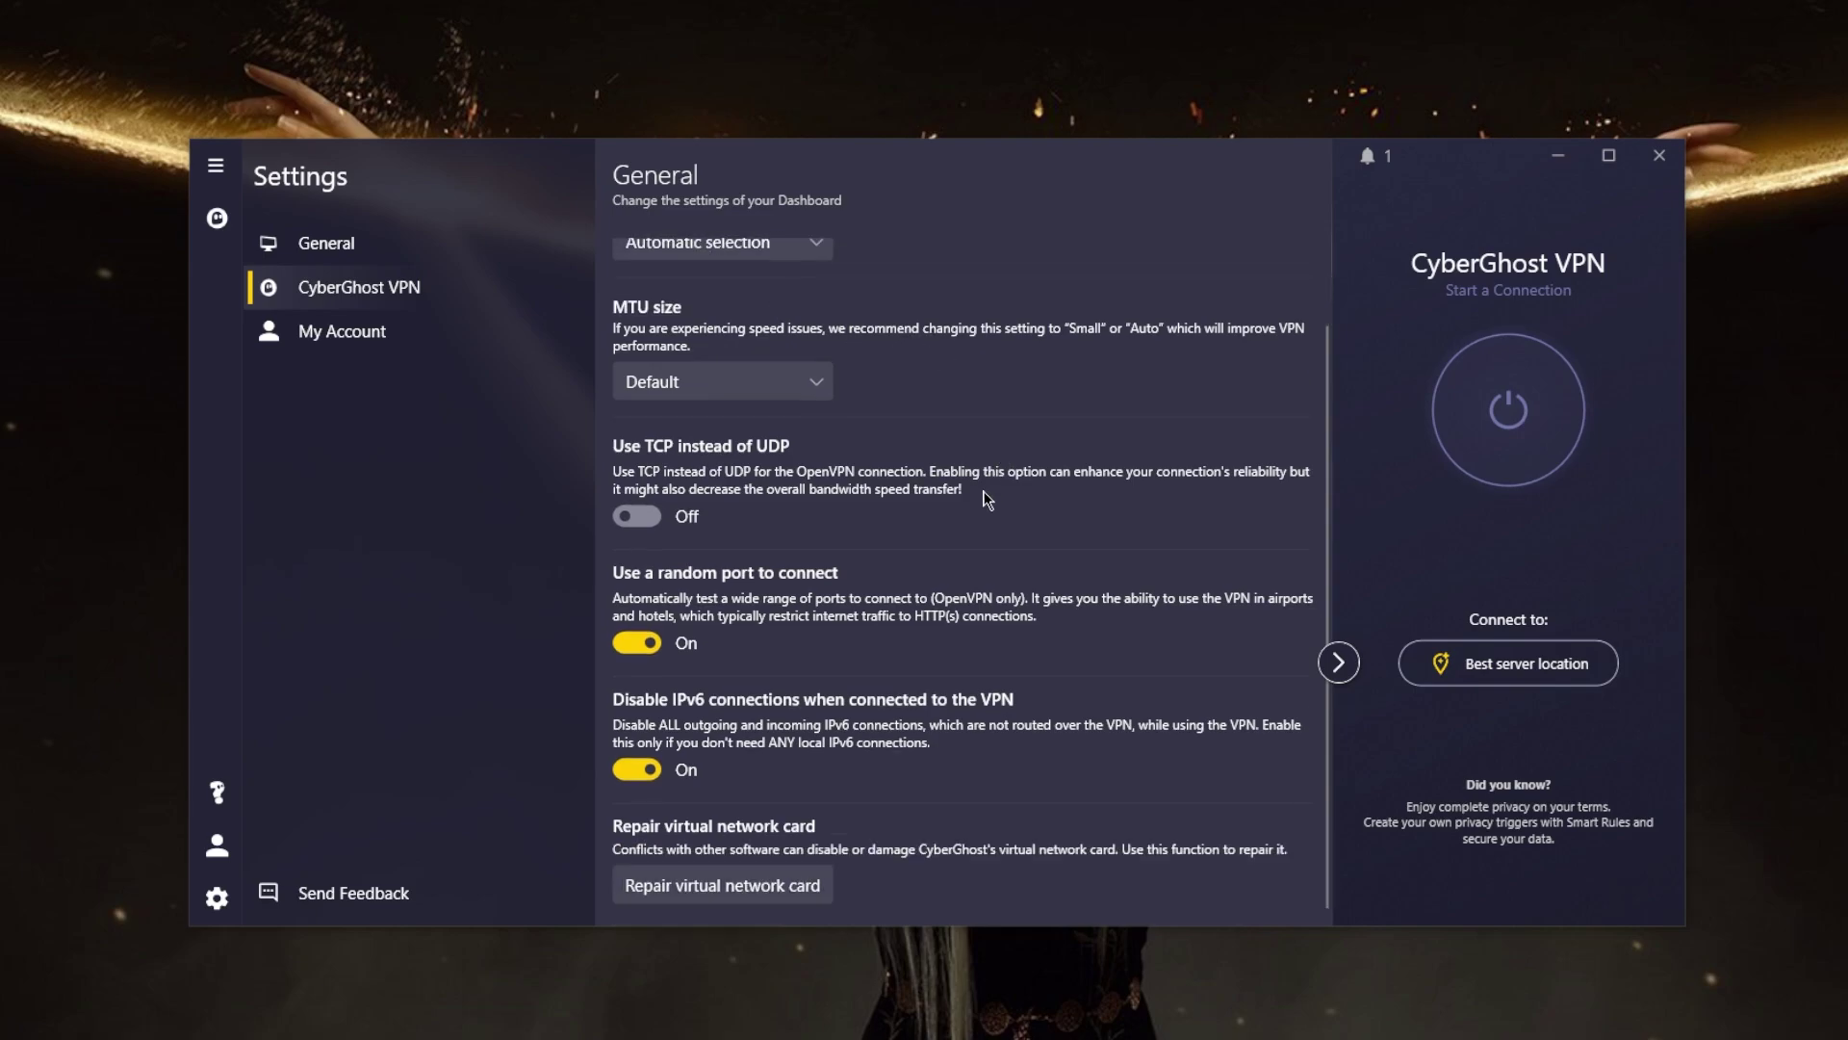
{"action": "scroll", "coordinate": [996, 509], "scroll_direction": "up", "scroll_amount": 1}
{"action": "scroll", "coordinate": [994, 511], "scroll_direction": "down", "scroll_amount": 1}
{"action": "scroll", "coordinate": [980, 514], "scroll_direction": "up", "scroll_amount": 1}
{"action": "scroll", "coordinate": [979, 515], "scroll_direction": "down", "scroll_amount": 1}
{"action": "scroll", "coordinate": [705, 733], "scroll_direction": "up", "scroll_amount": 1}
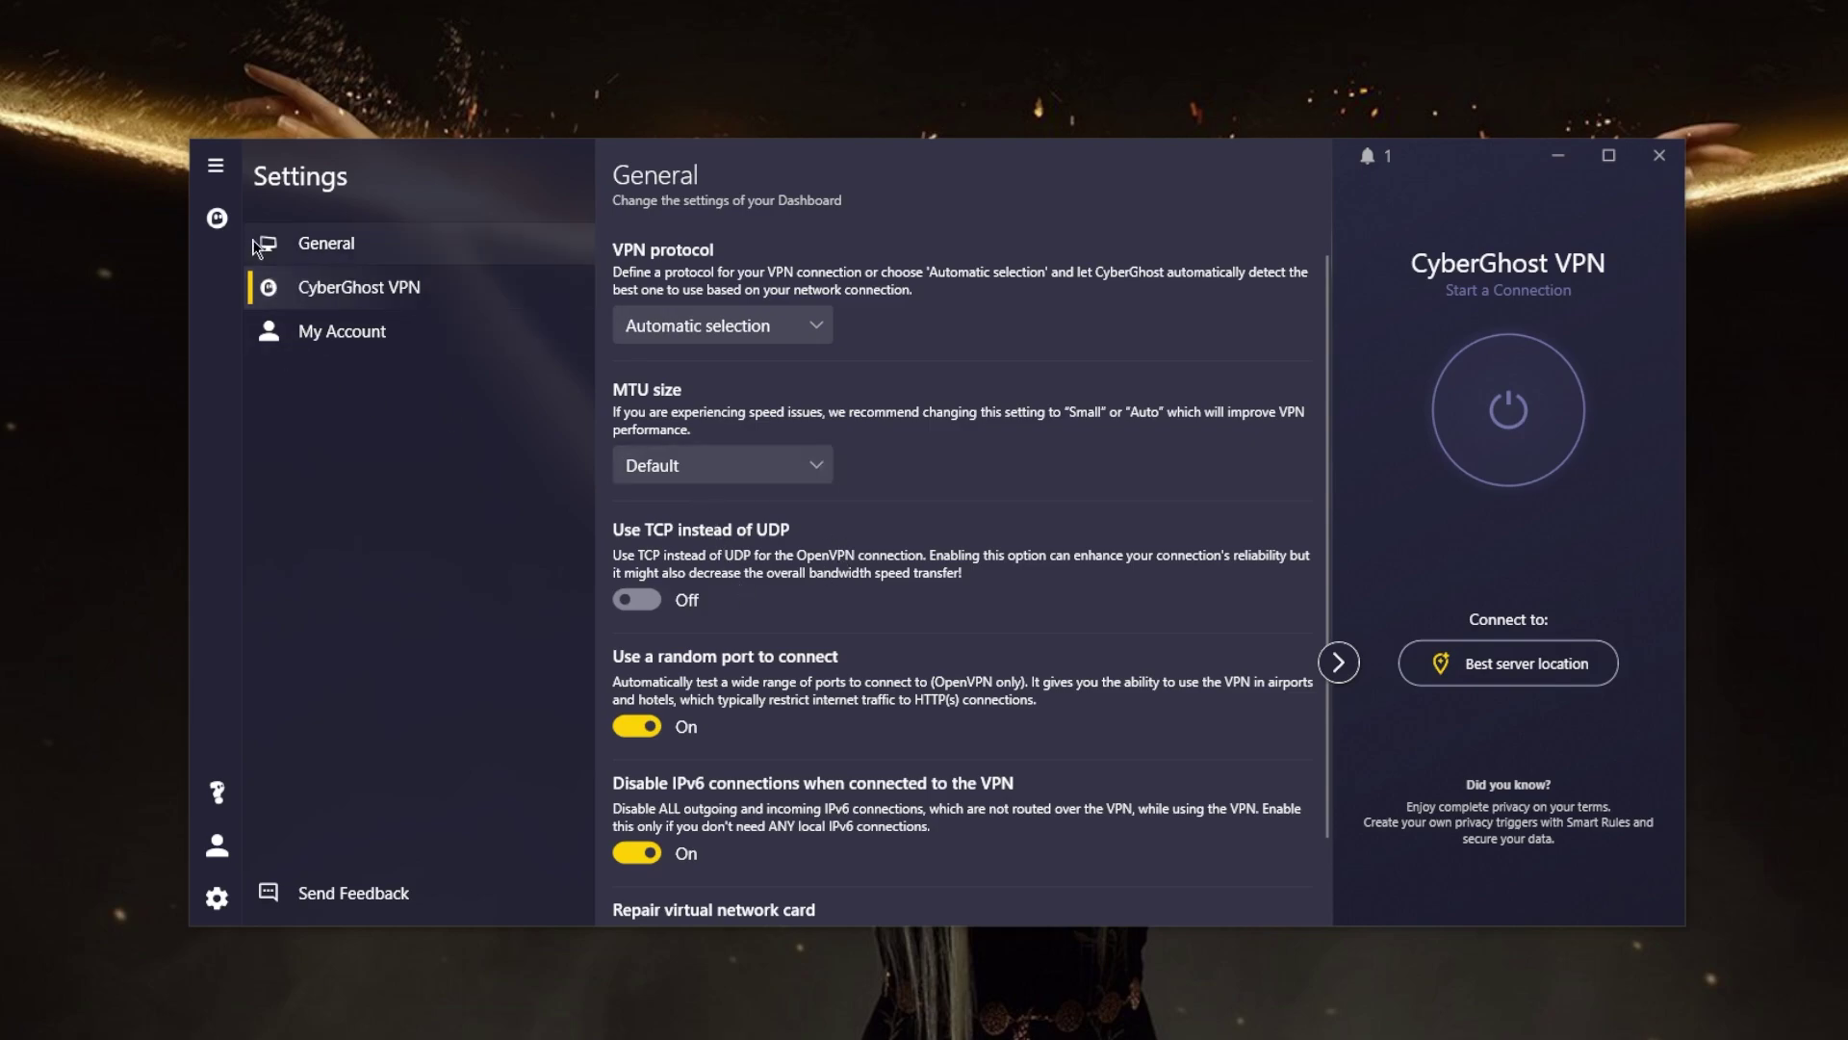
{"action": "left_click", "coordinate": [217, 219]}
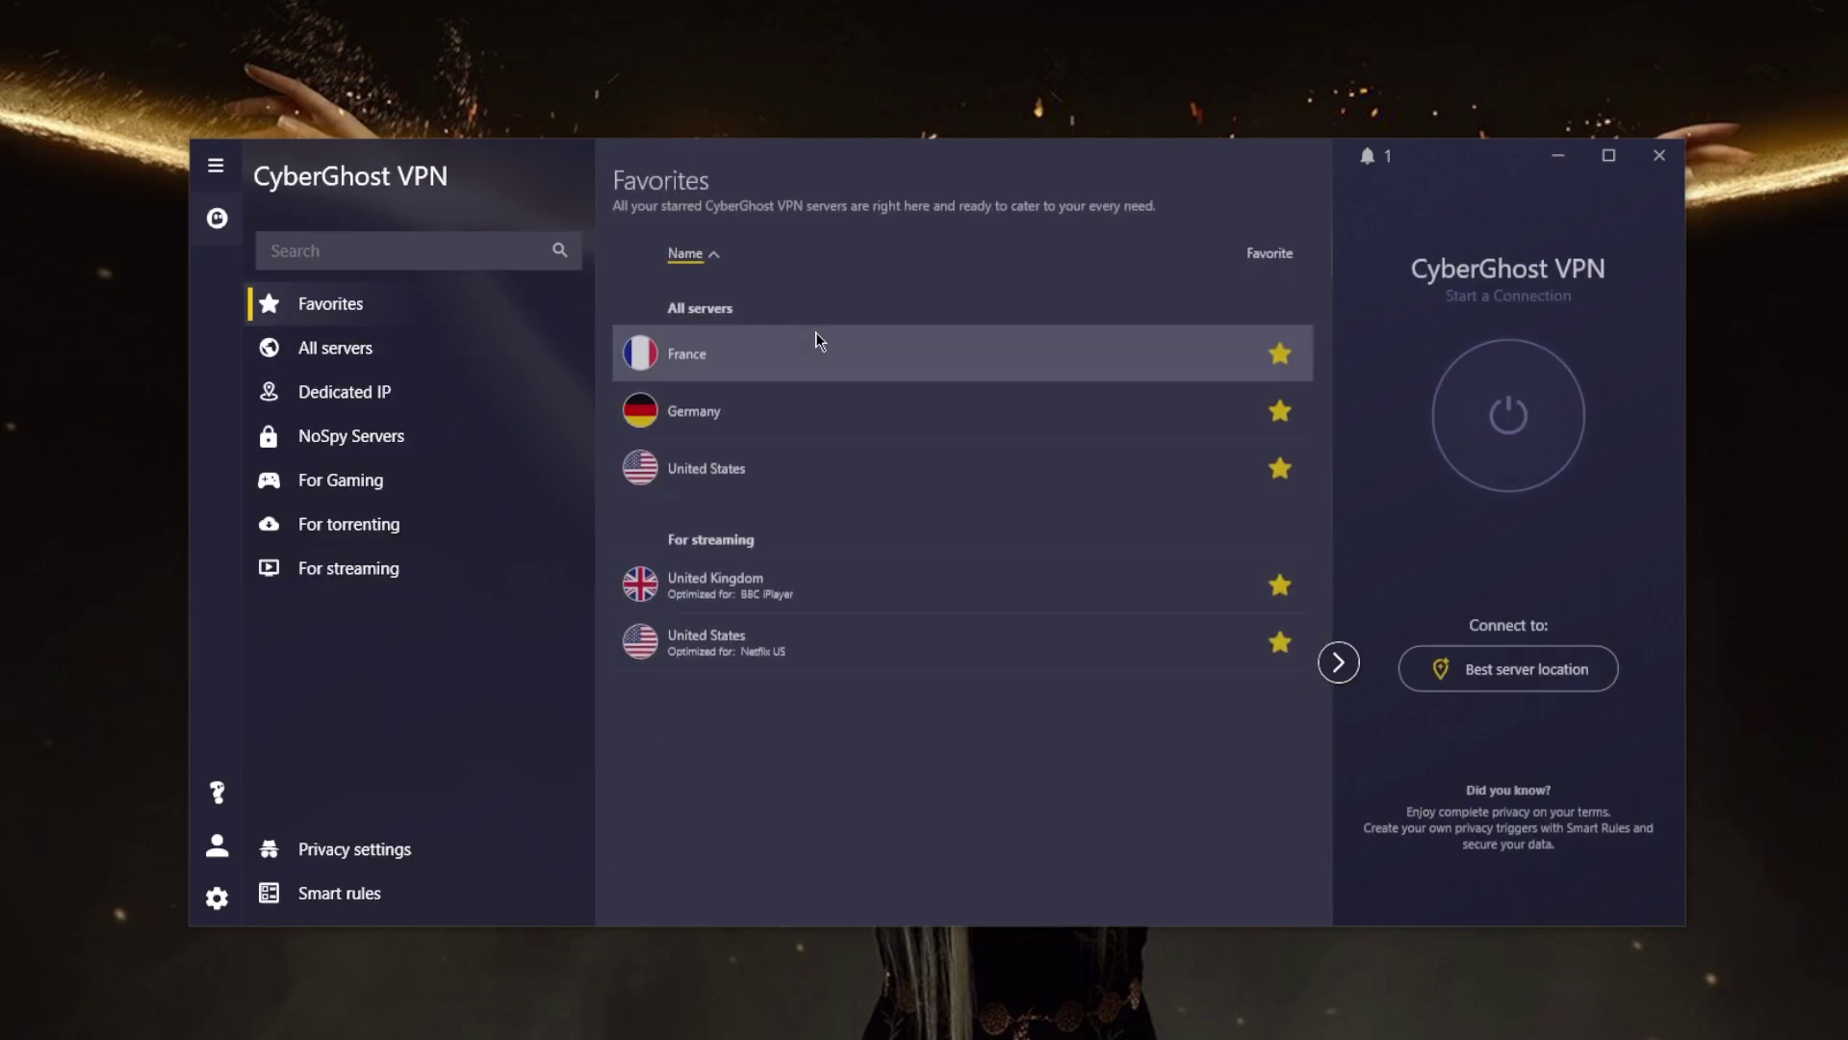
- Pick United Kingdom from the bottom of the All servers list as the target
{"action": "left_click", "coordinate": [424, 361]}
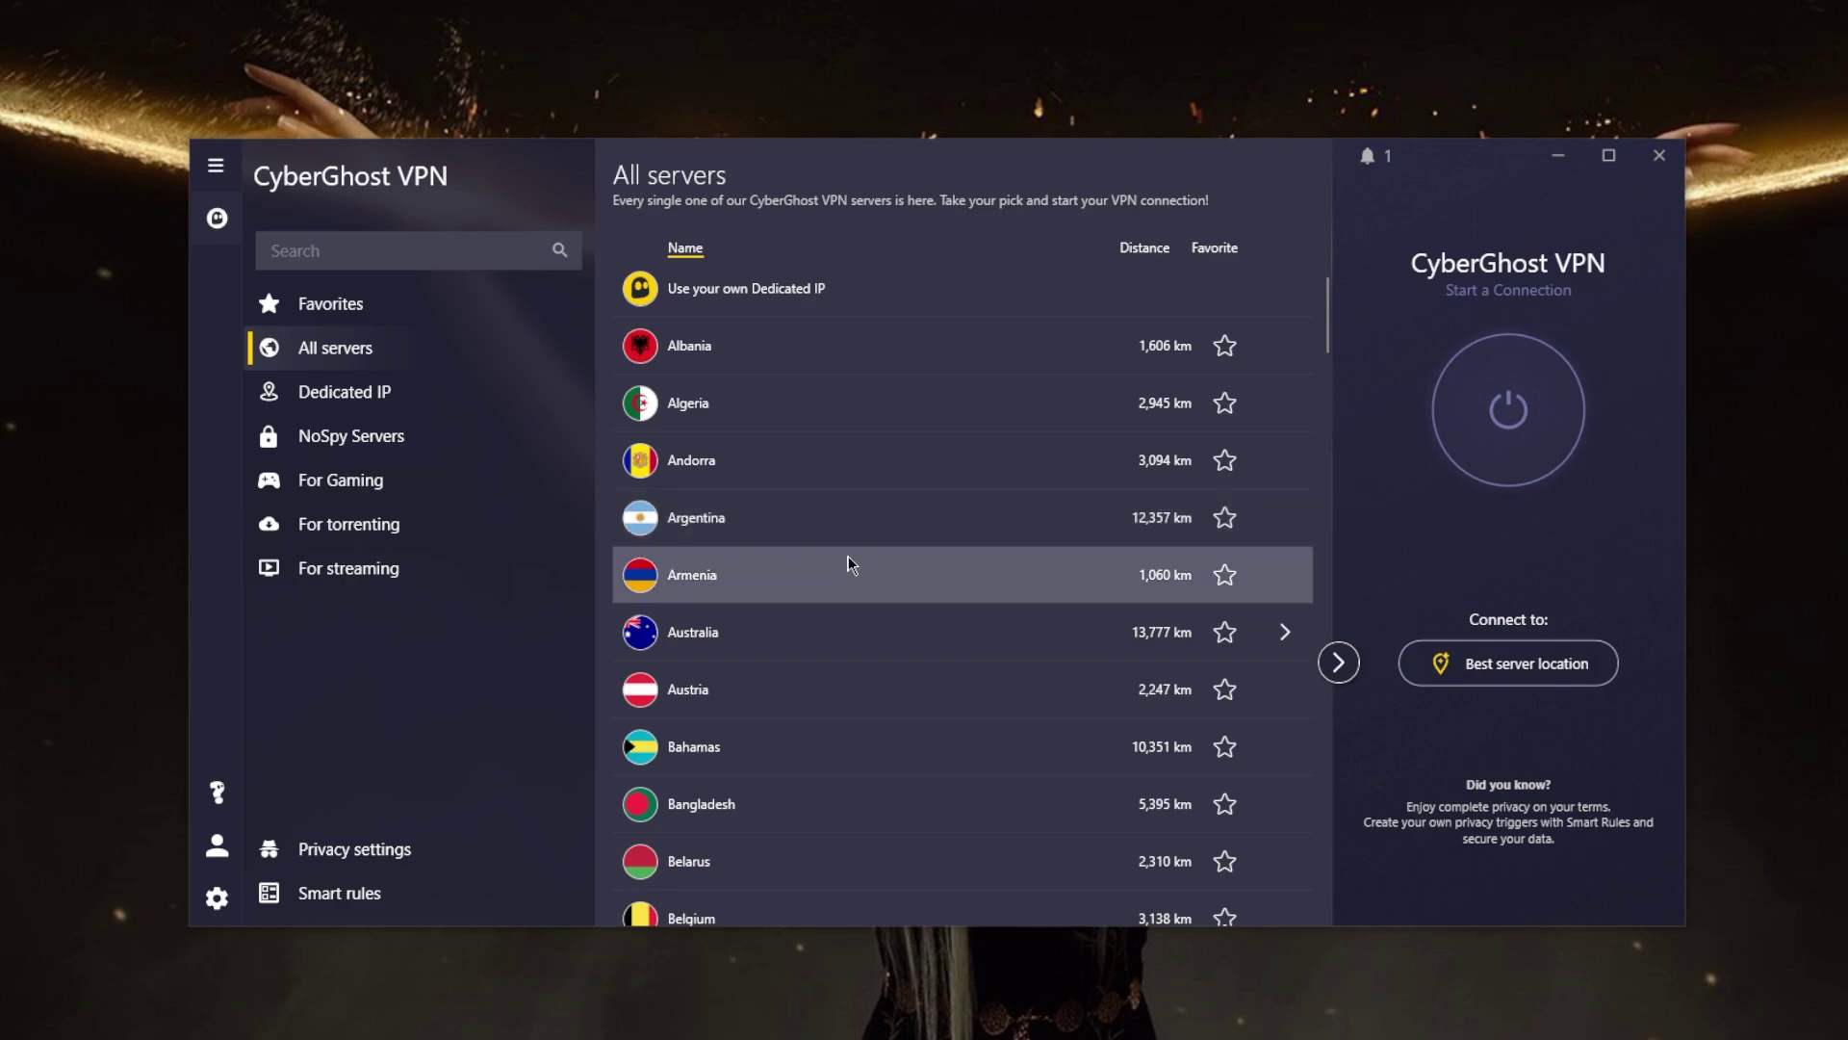
{"action": "scroll", "coordinate": [853, 563], "scroll_direction": "down", "scroll_amount": 5}
{"action": "scroll", "coordinate": [852, 563], "scroll_direction": "down", "scroll_amount": 5}
{"action": "scroll", "coordinate": [852, 564], "scroll_direction": "down", "scroll_amount": 5}
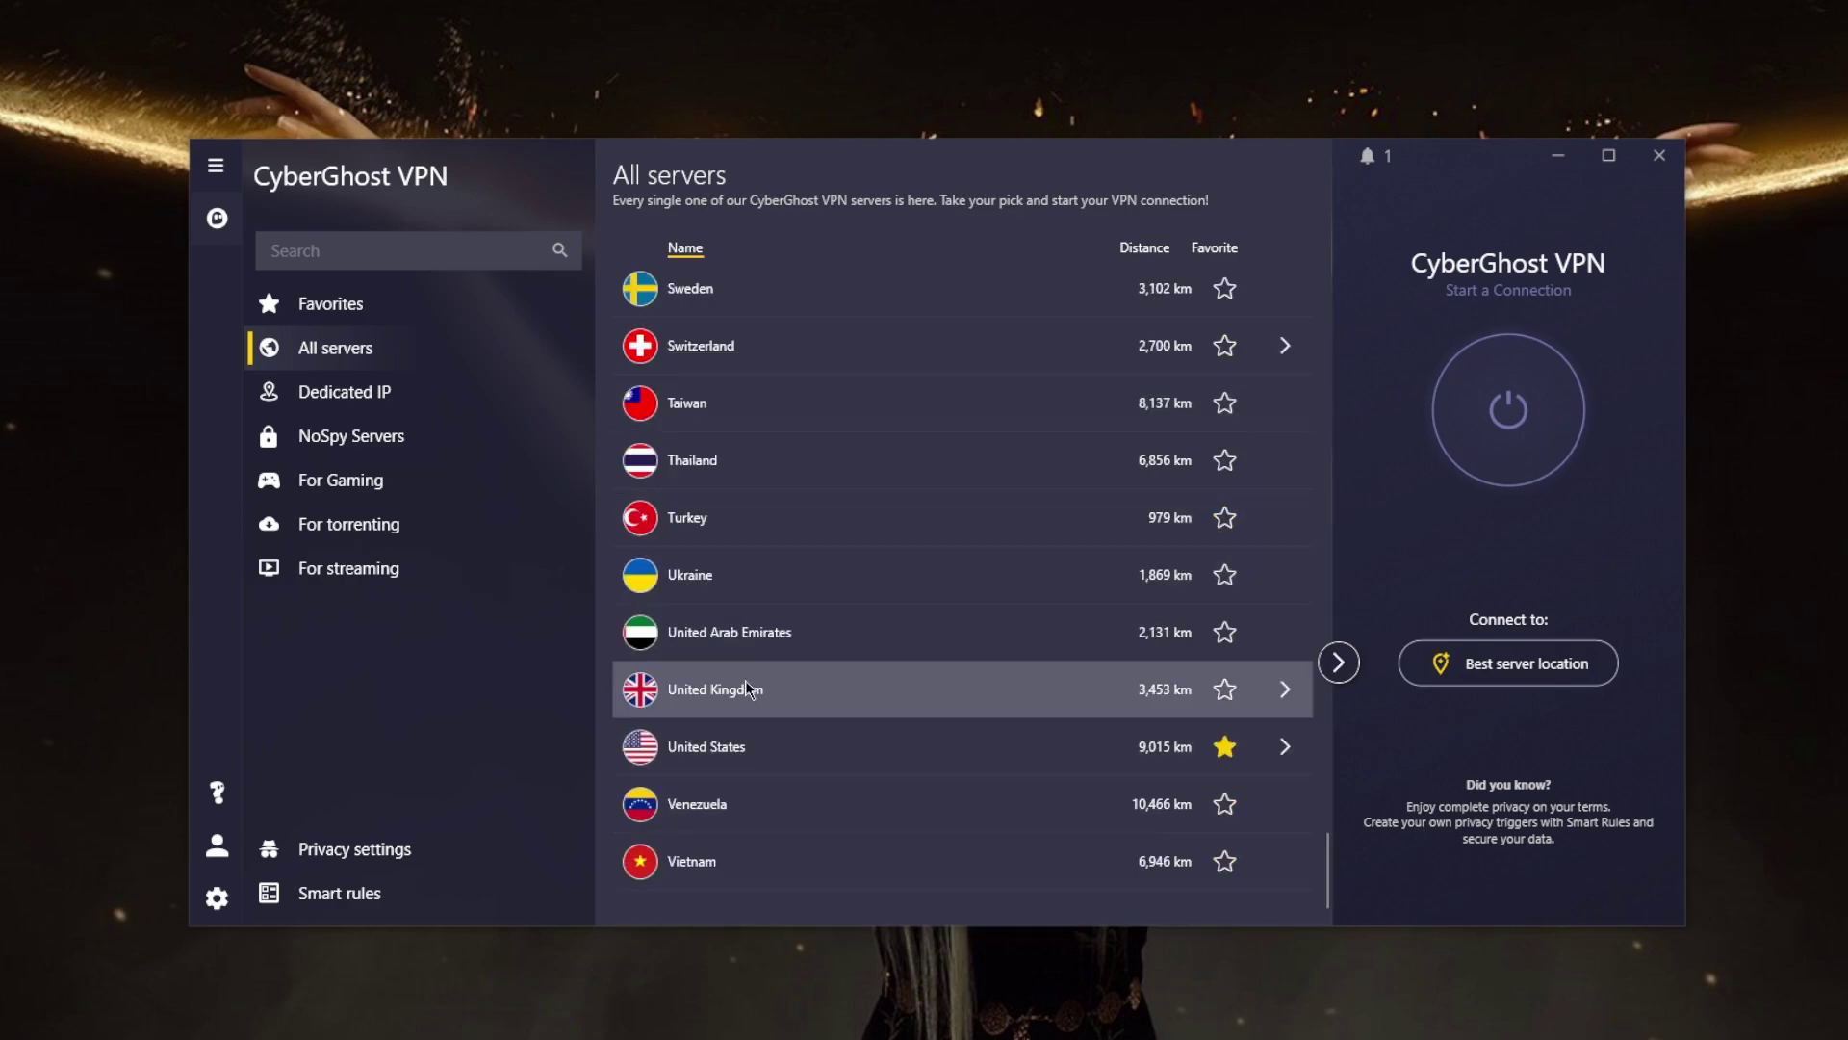
{"action": "double_click", "coordinate": [746, 681]}
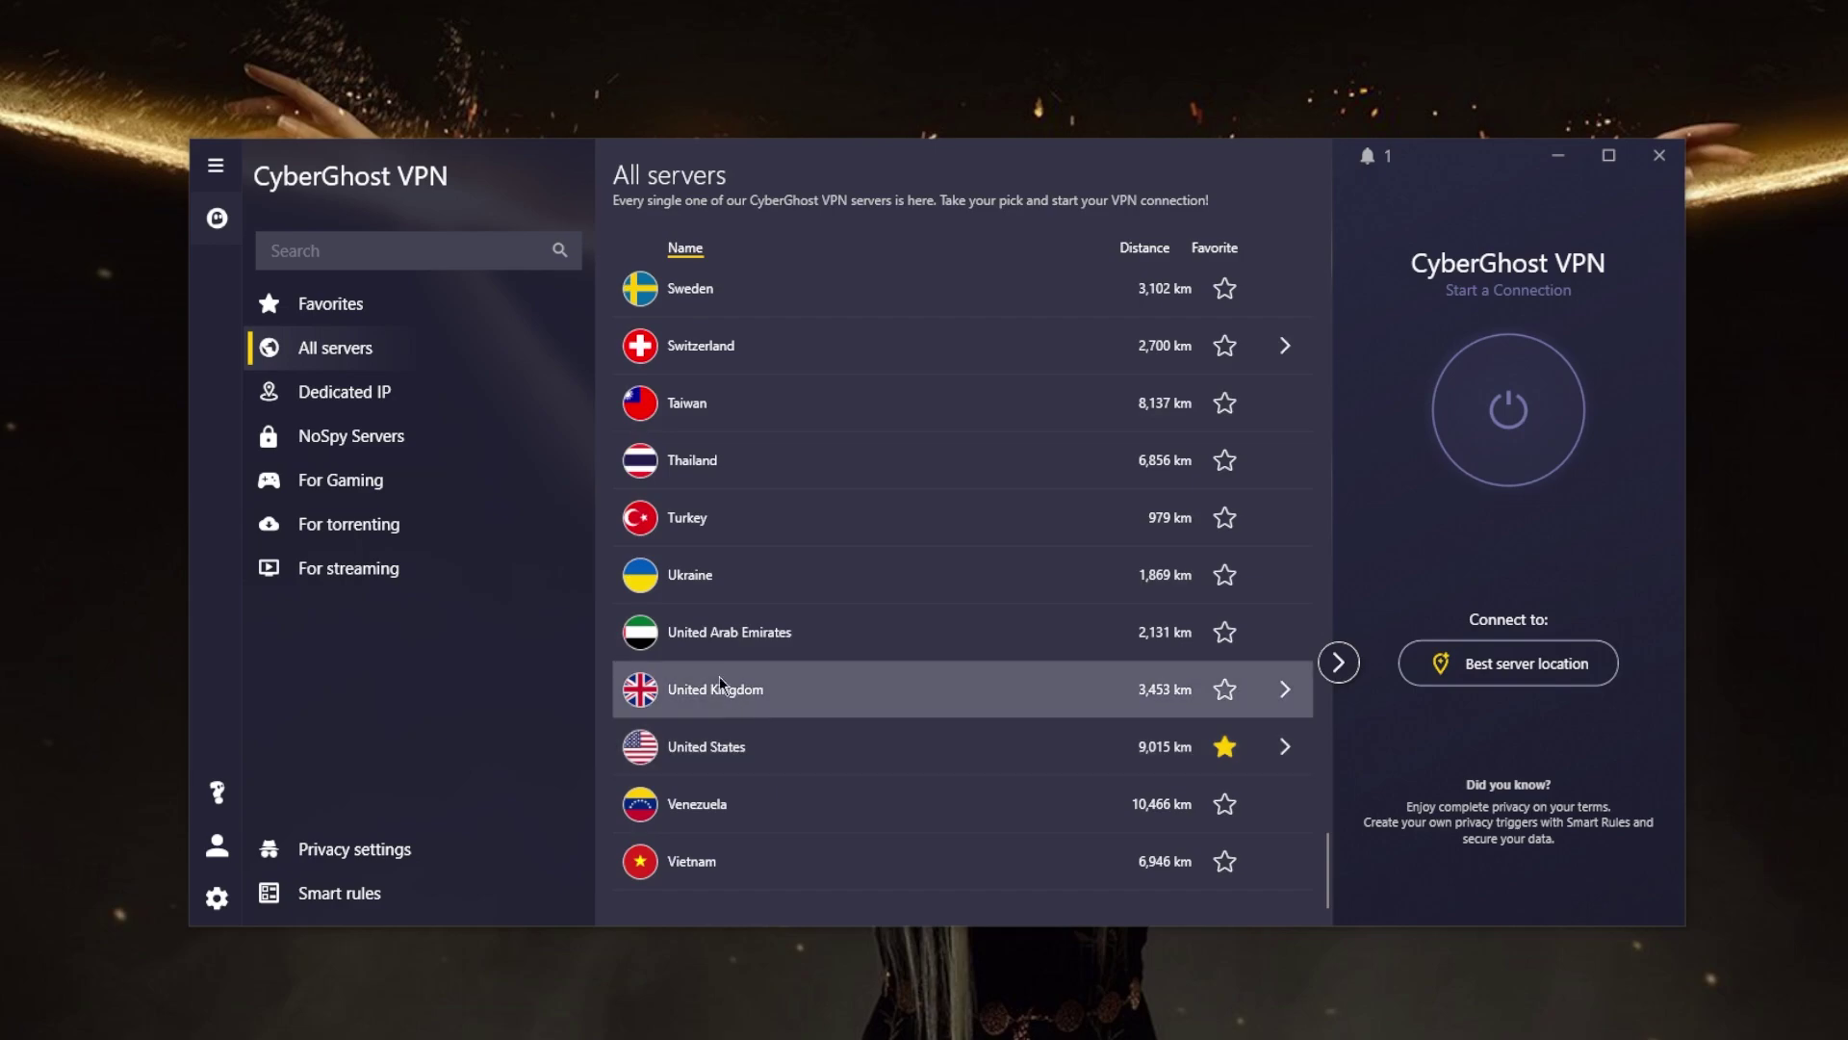
- Search streaming servers for 'bbc', connect to UK BBC iPlayer in London, then disconnect
{"action": "left_click", "coordinate": [408, 565]}
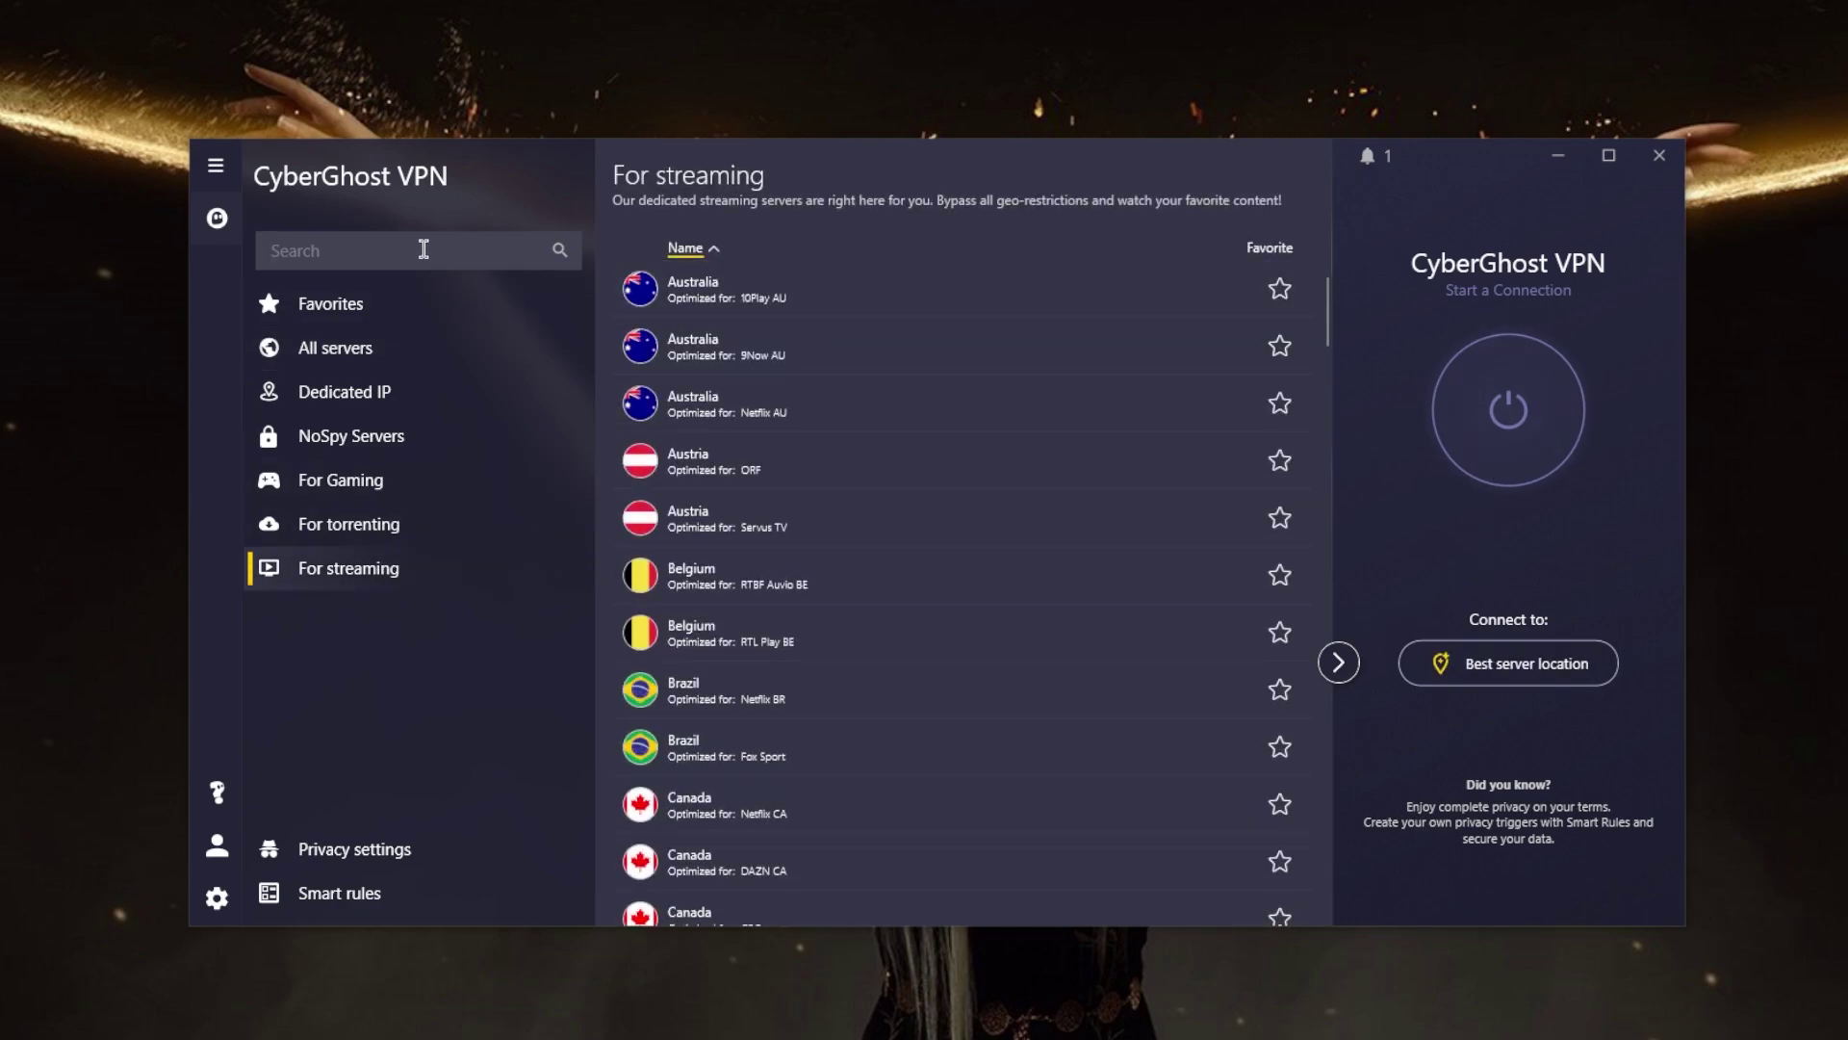
{"action": "type", "text": "bbc"}
{"action": "left_click", "coordinate": [760, 287]}
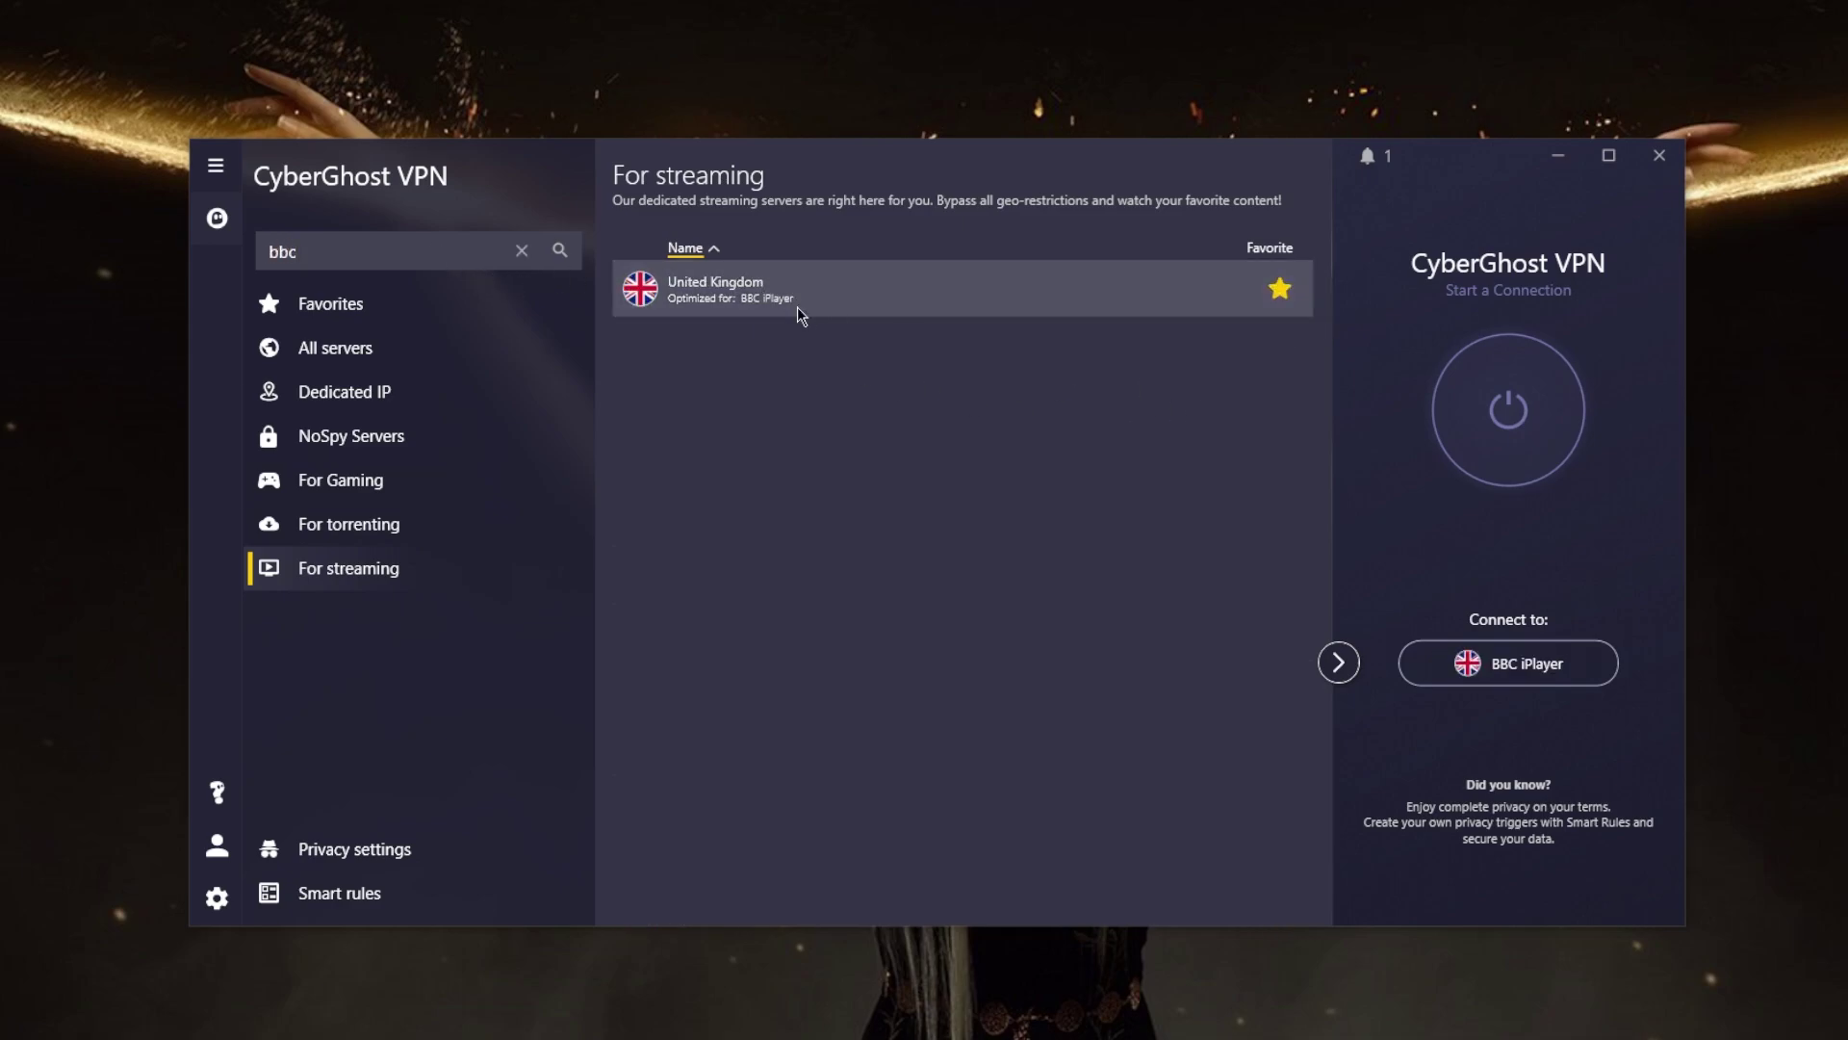
{"action": "left_click", "coordinate": [1445, 388]}
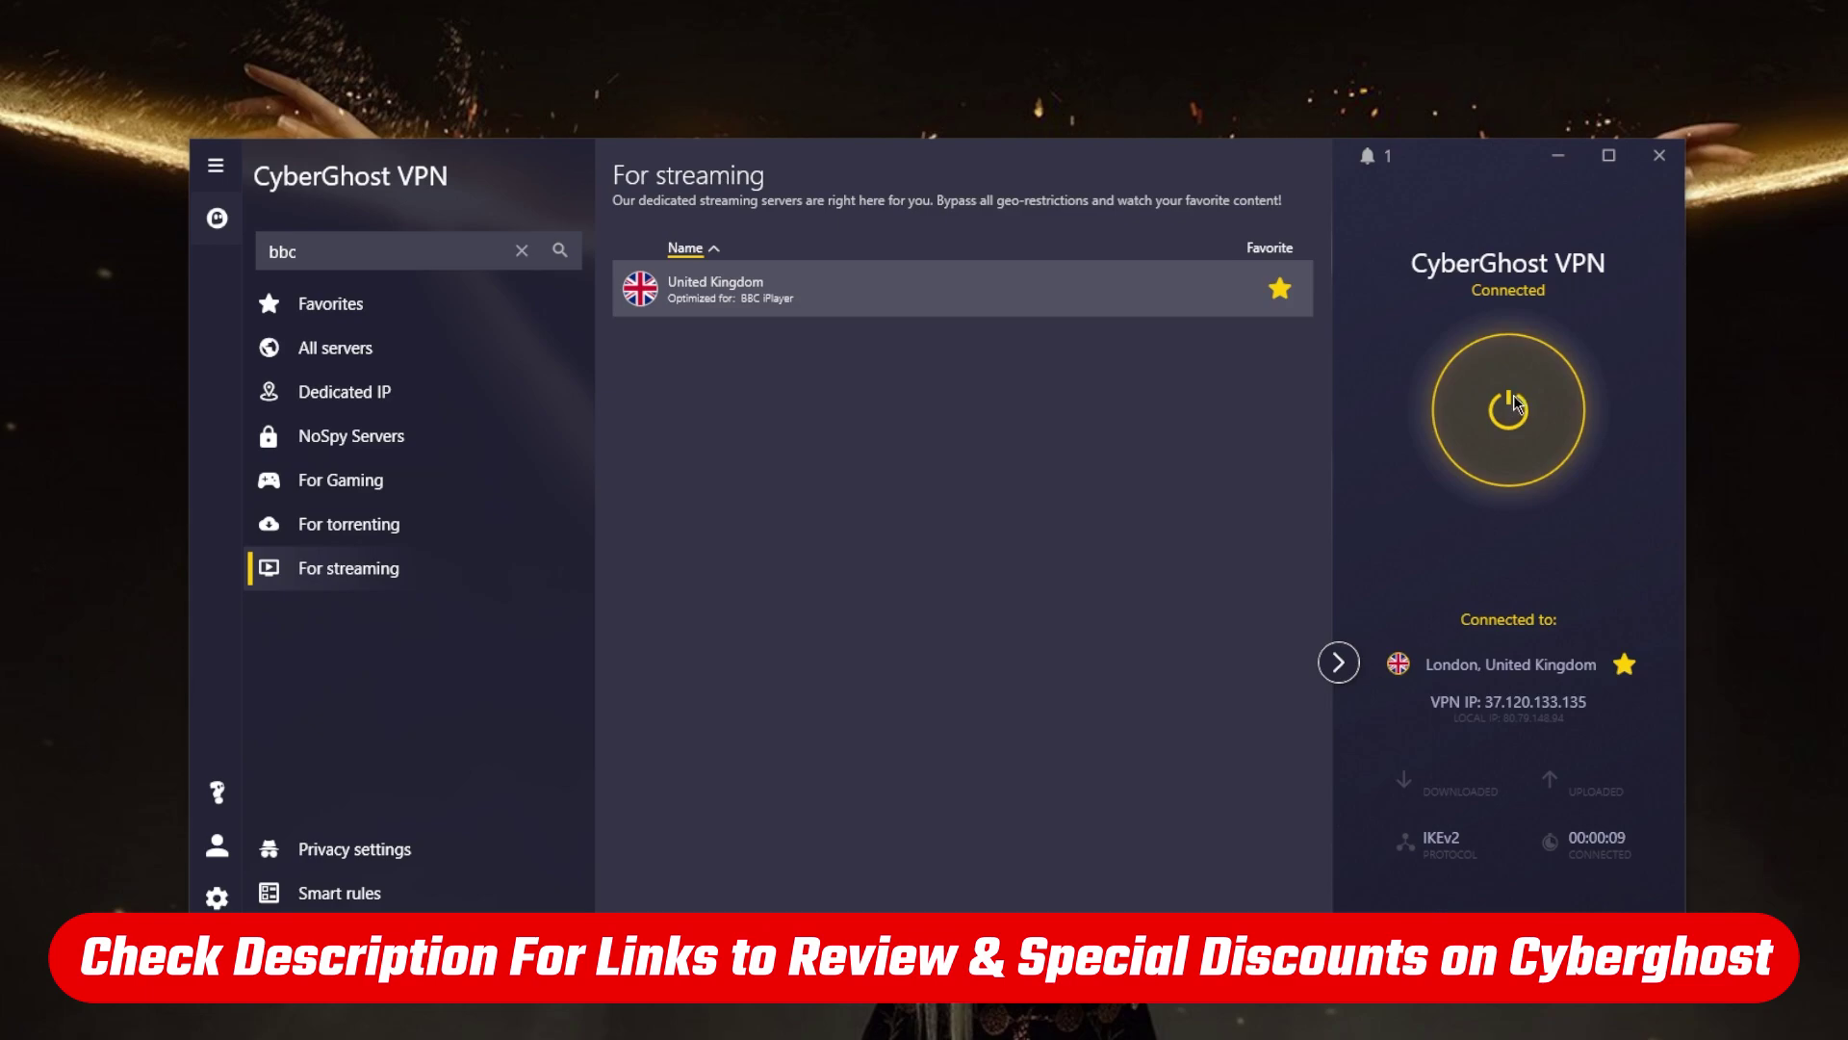
{"action": "left_click", "coordinate": [1514, 402]}
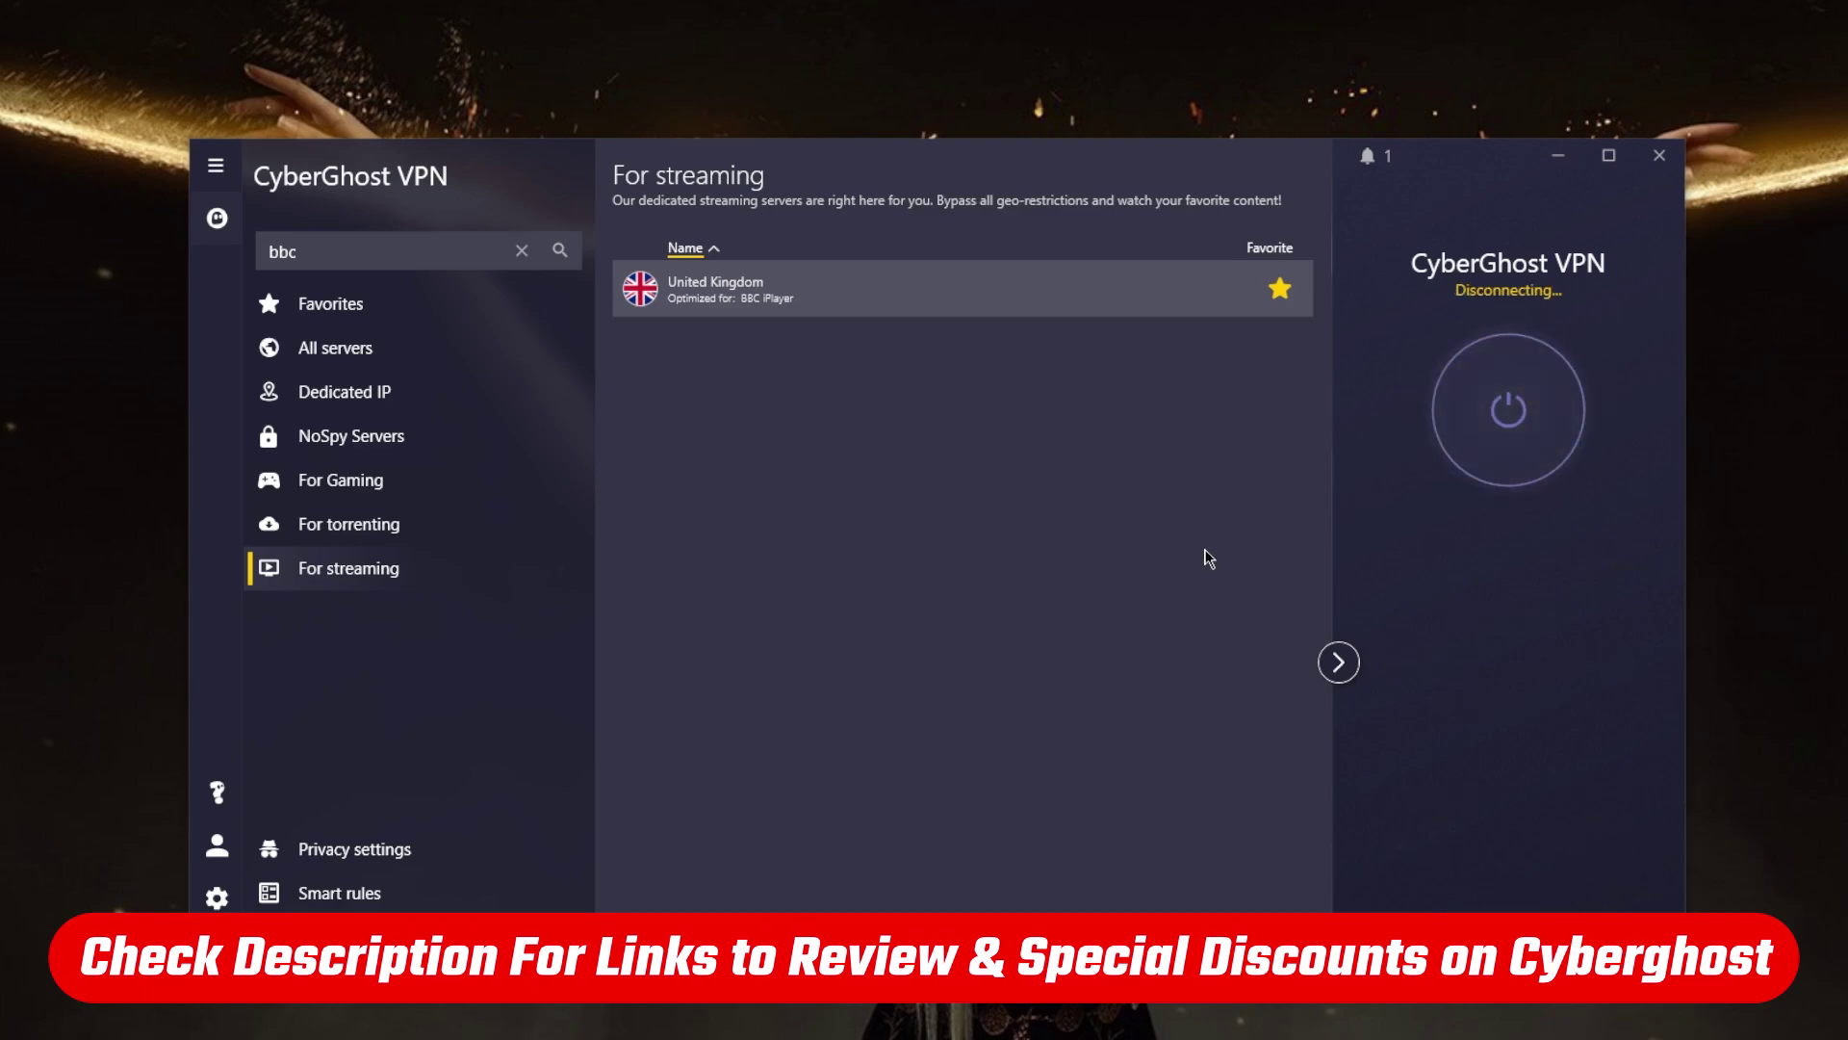